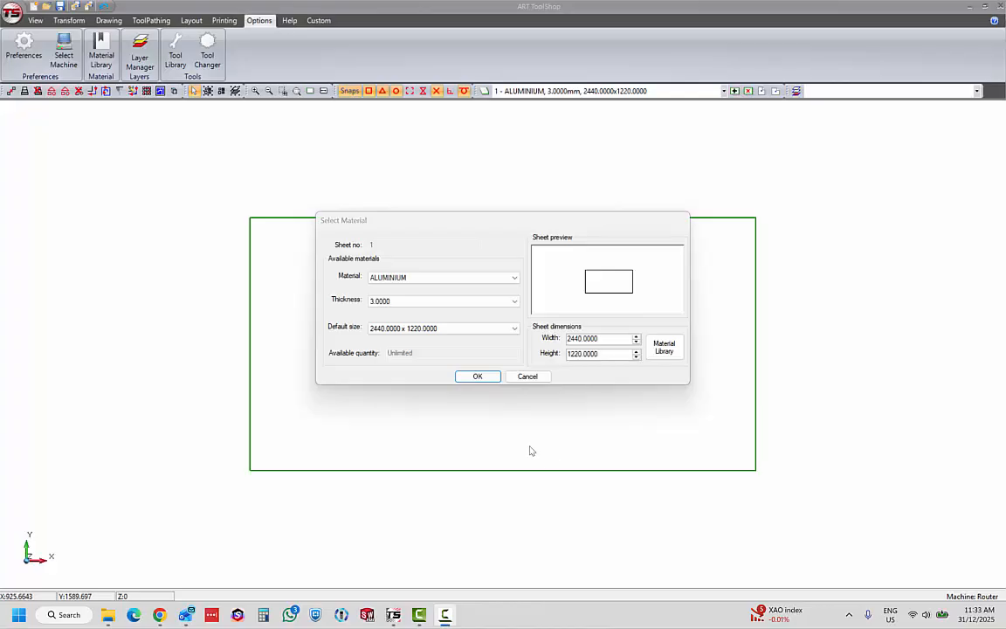
# Accept the 3 mm ALUMINIUM sheet of 2440 x 1220 and open the machine selection settings
pyautogui.click(478, 376)
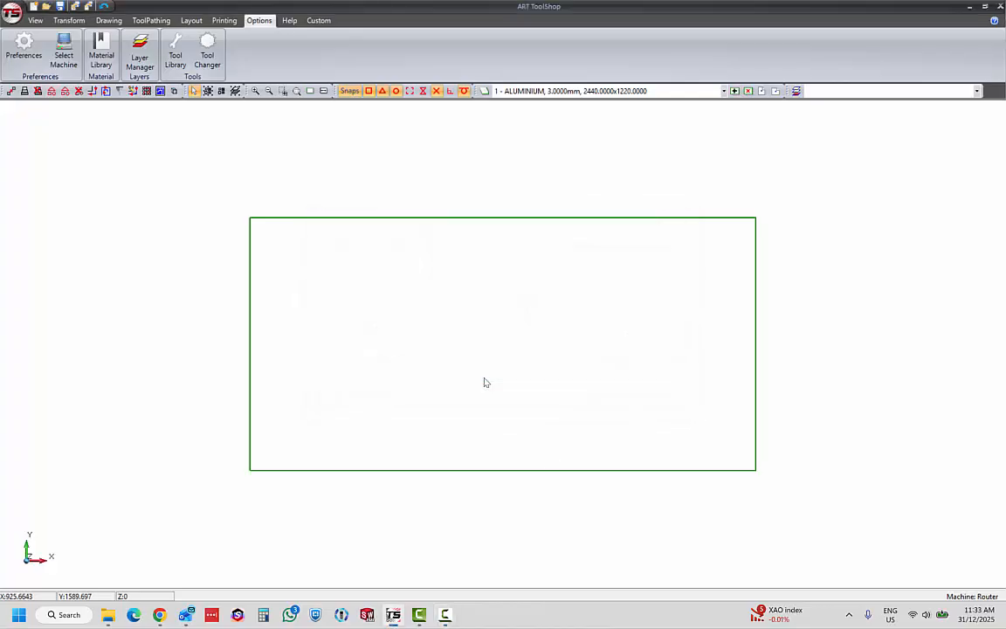
pyautogui.click(224, 20)
pyautogui.click(260, 21)
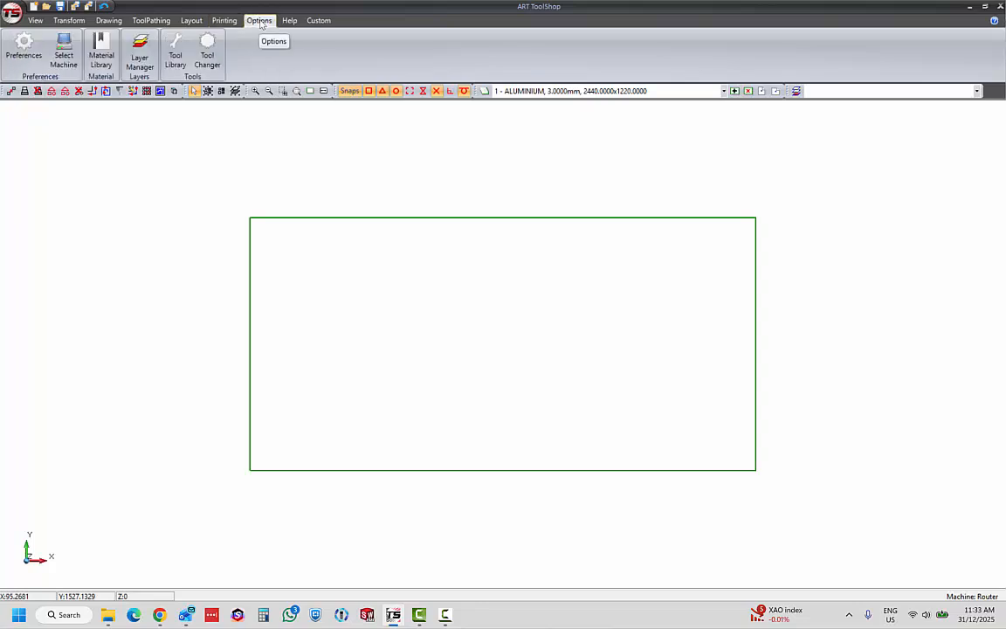
pyautogui.click(63, 55)
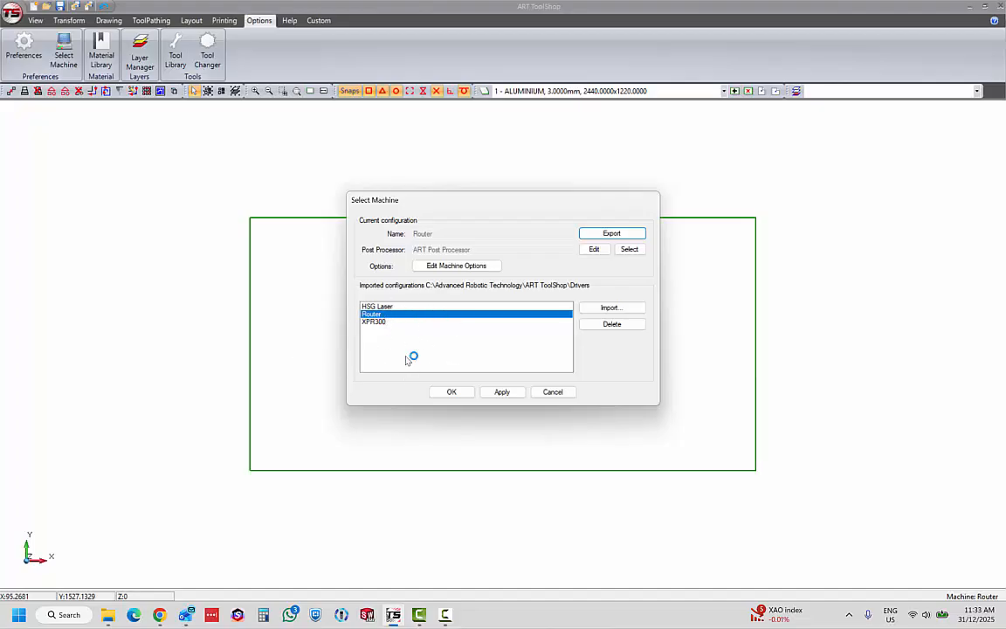
# Start importing a machine configuration and browse to the Drivers folder inside ART ToolShop 2.4.284.0 in Downloads
pyautogui.click(623, 308)
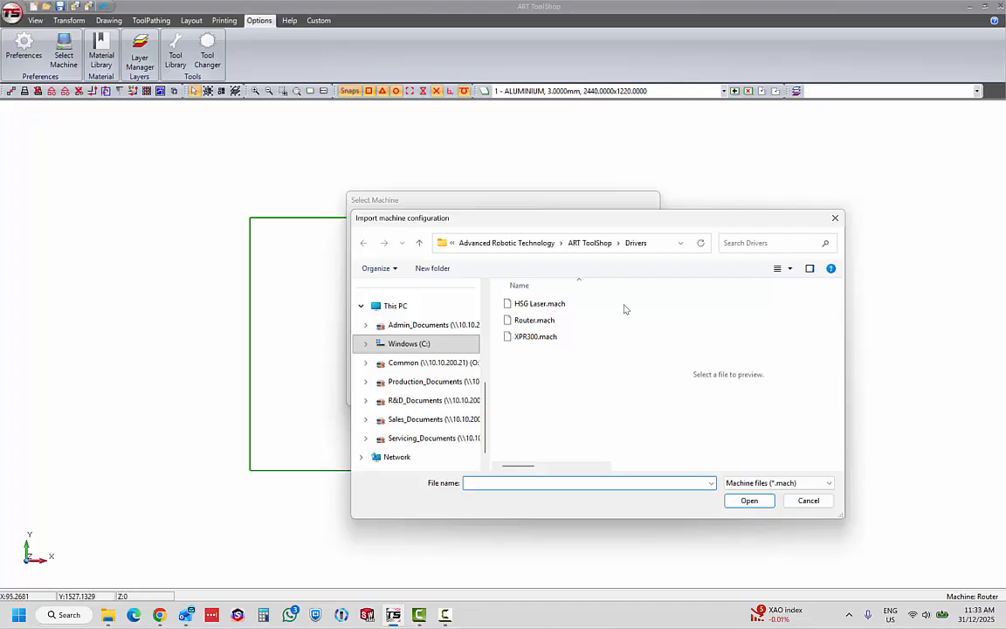
pyautogui.scroll(-1, 417, 363)
pyautogui.scroll(3, 415, 365)
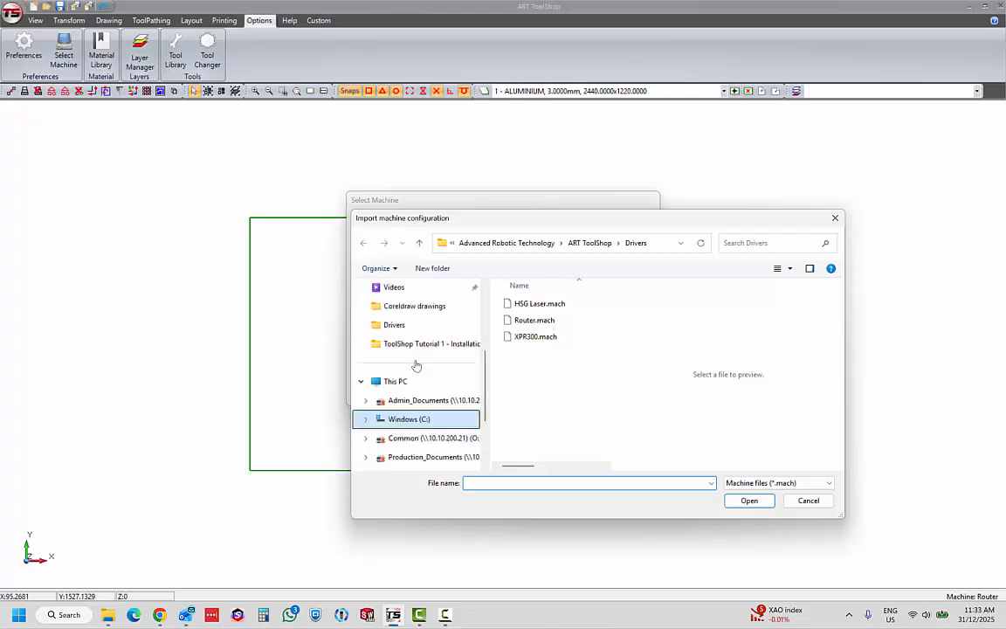
pyautogui.scroll(2, 417, 365)
pyautogui.click(404, 325)
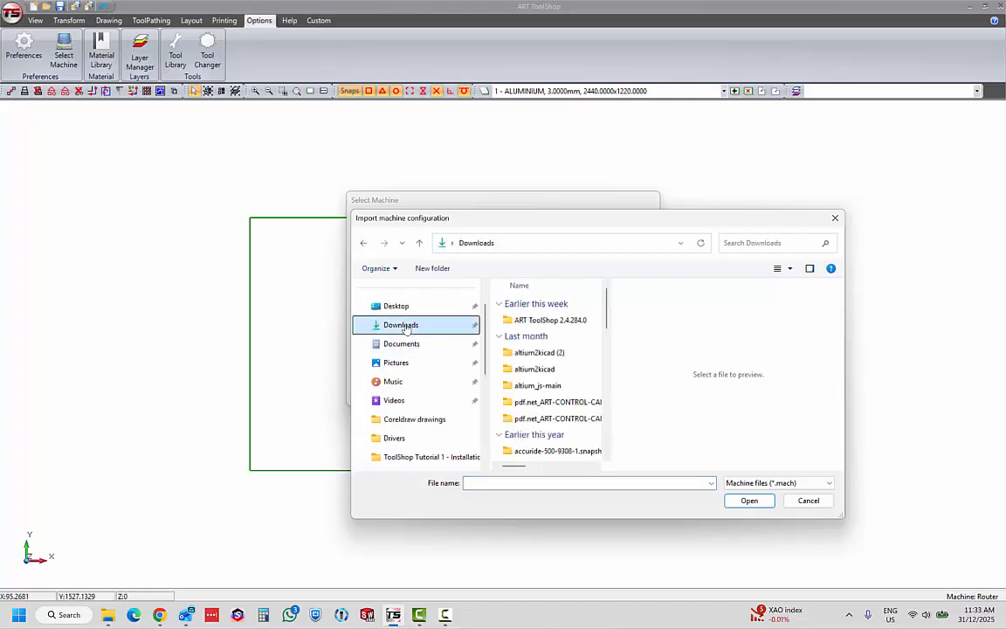
pyautogui.doubleClick(518, 320)
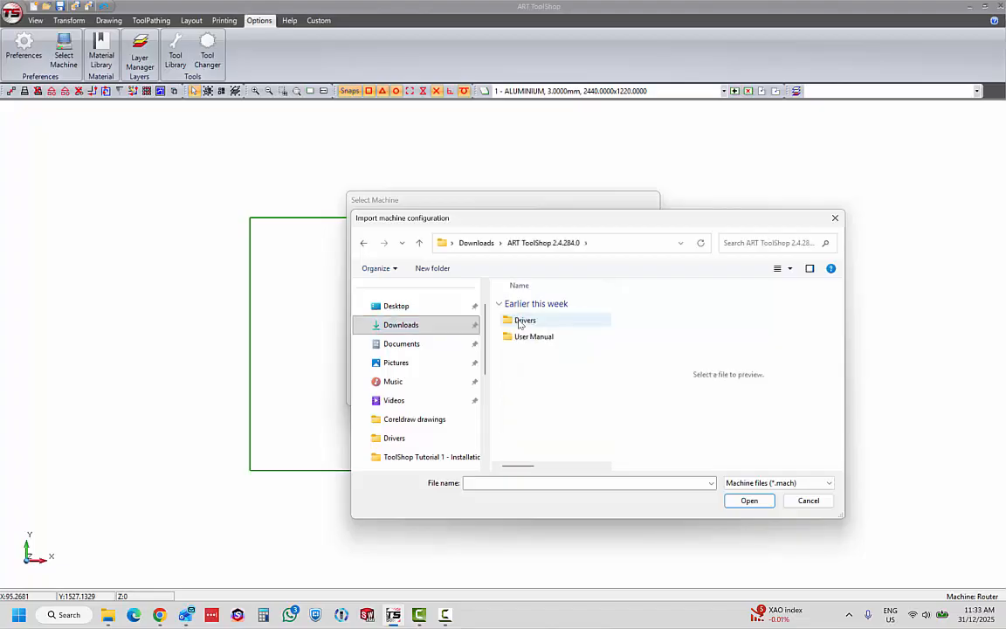
pyautogui.doubleClick(524, 321)
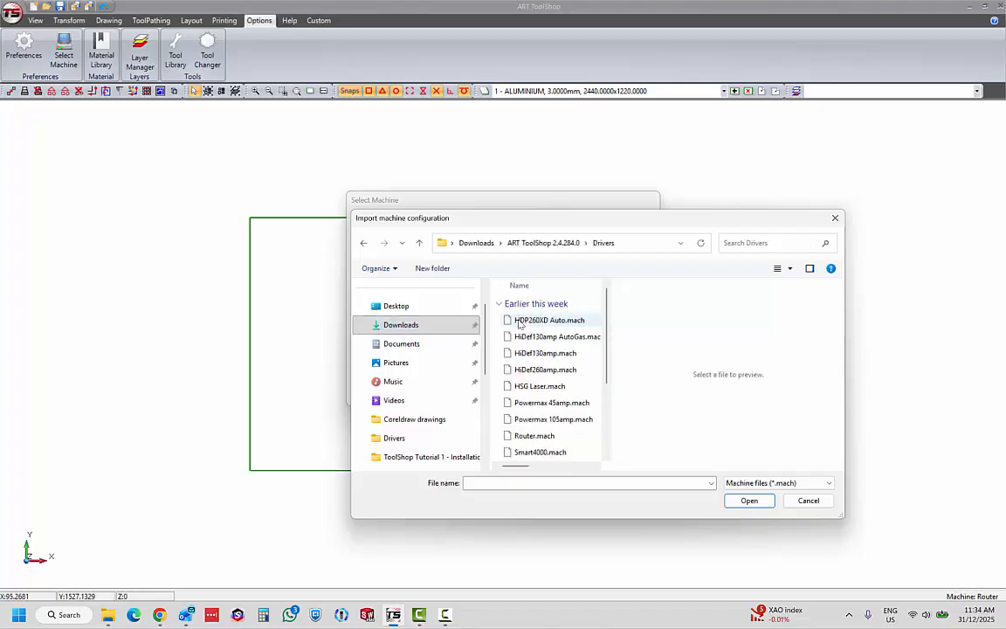
# Import the Router.mach machine configuration, overwriting the existing file of that name
pyautogui.scroll(-3, 537, 384)
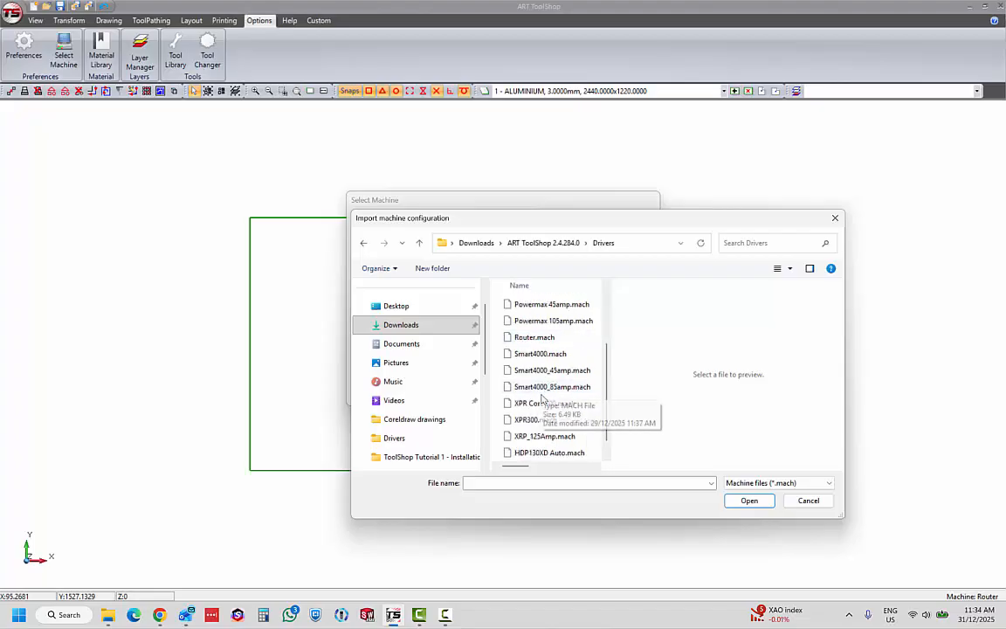
pyautogui.scroll(1, 541, 418)
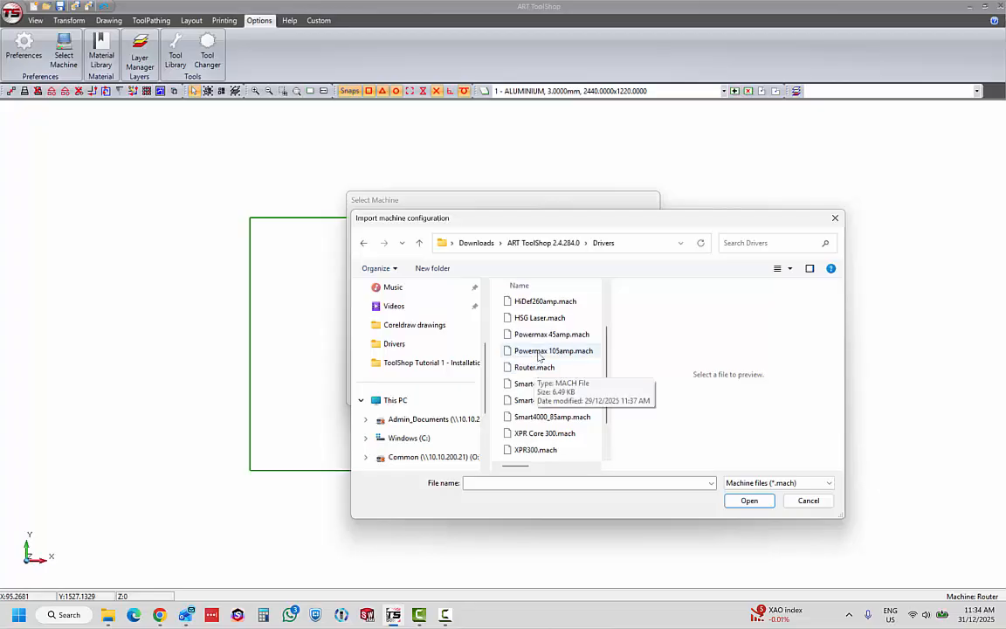
pyautogui.scroll(2, 541, 347)
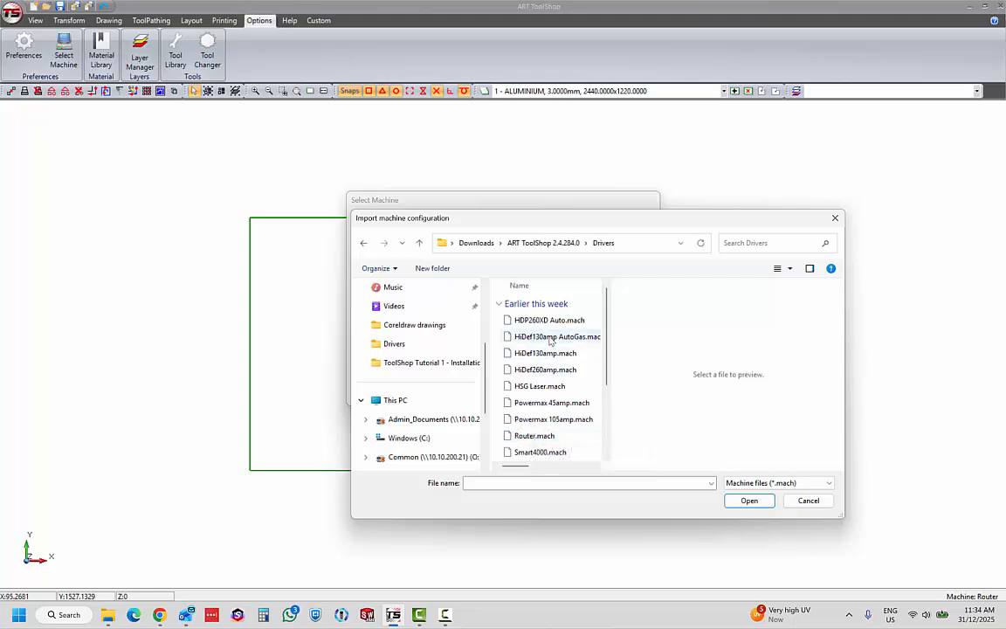
pyautogui.click(524, 435)
pyautogui.click(745, 500)
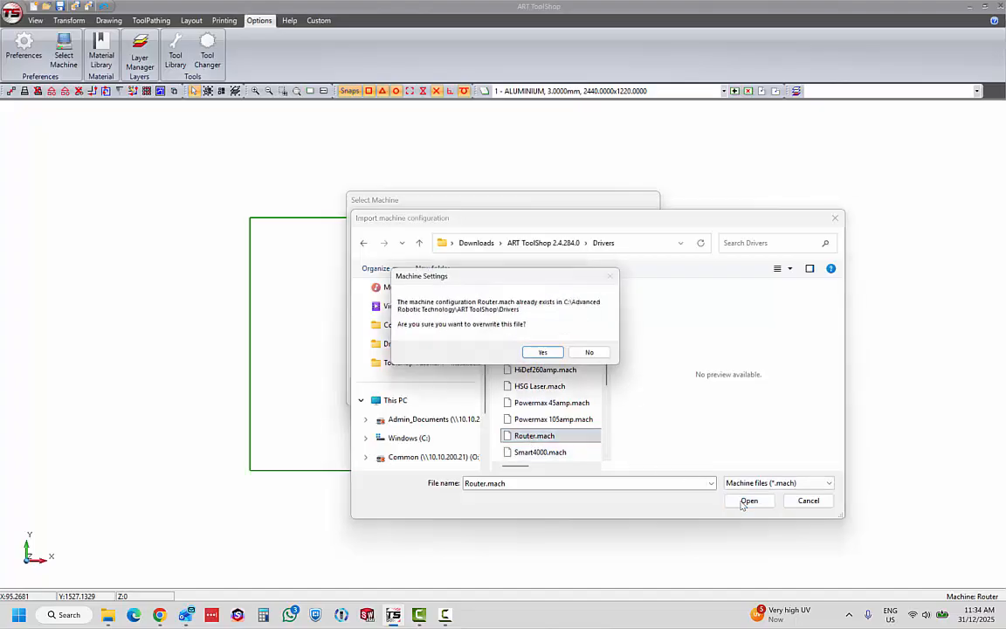
pyautogui.click(543, 356)
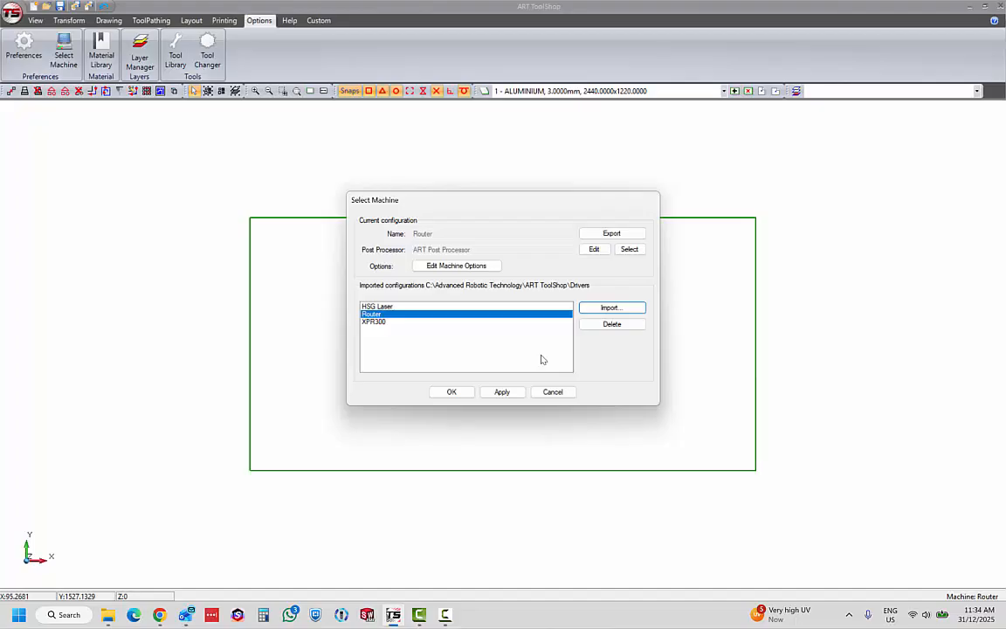
# Assign ART Post Processor.tspost to the Router configuration, overwriting the existing post file, and accept the machine selection
pyautogui.click(382, 313)
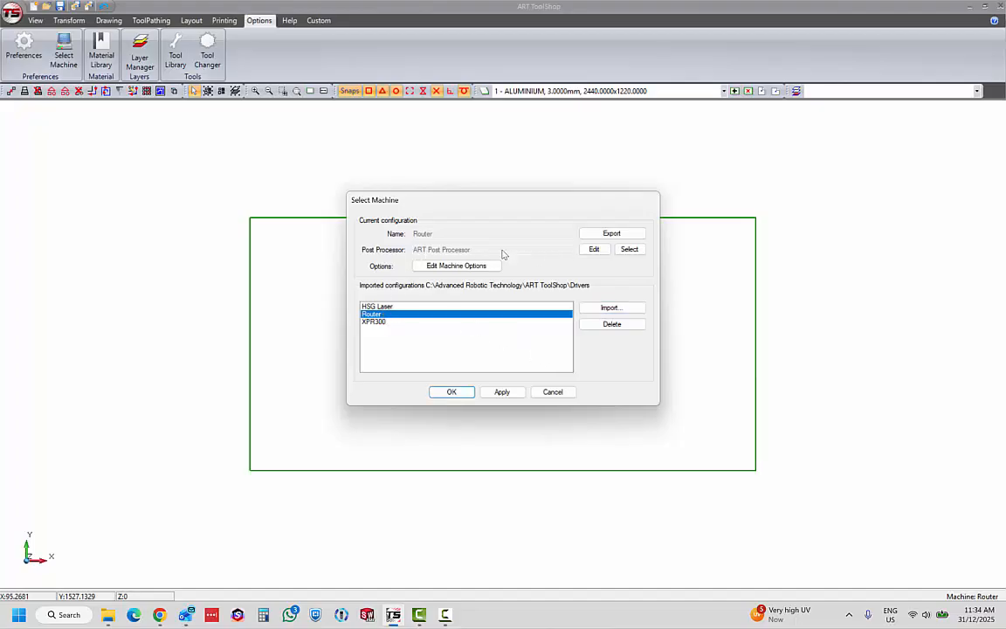
pyautogui.click(627, 251)
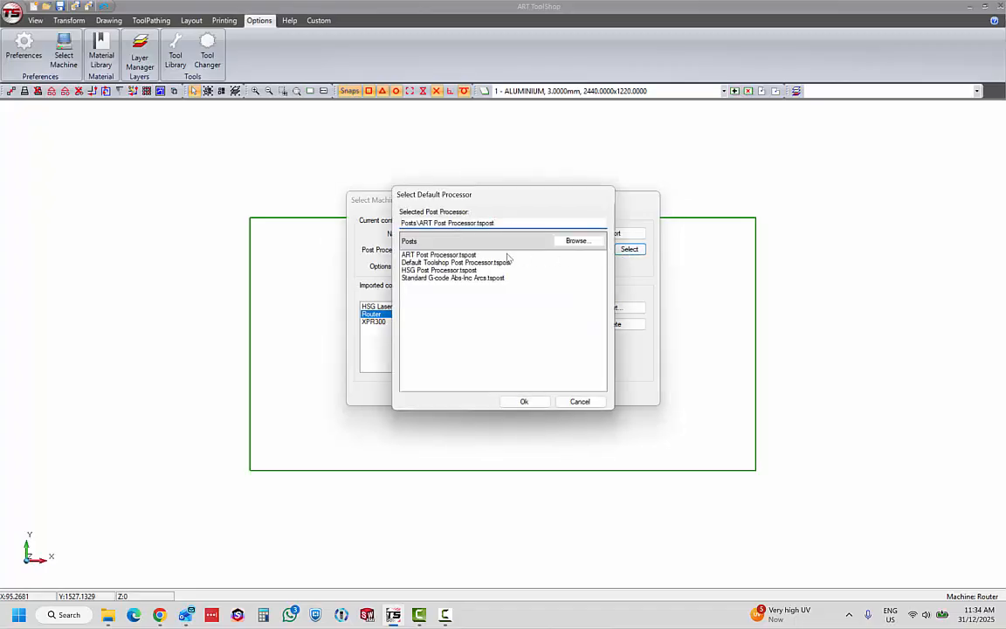
pyautogui.click(455, 255)
pyautogui.click(456, 262)
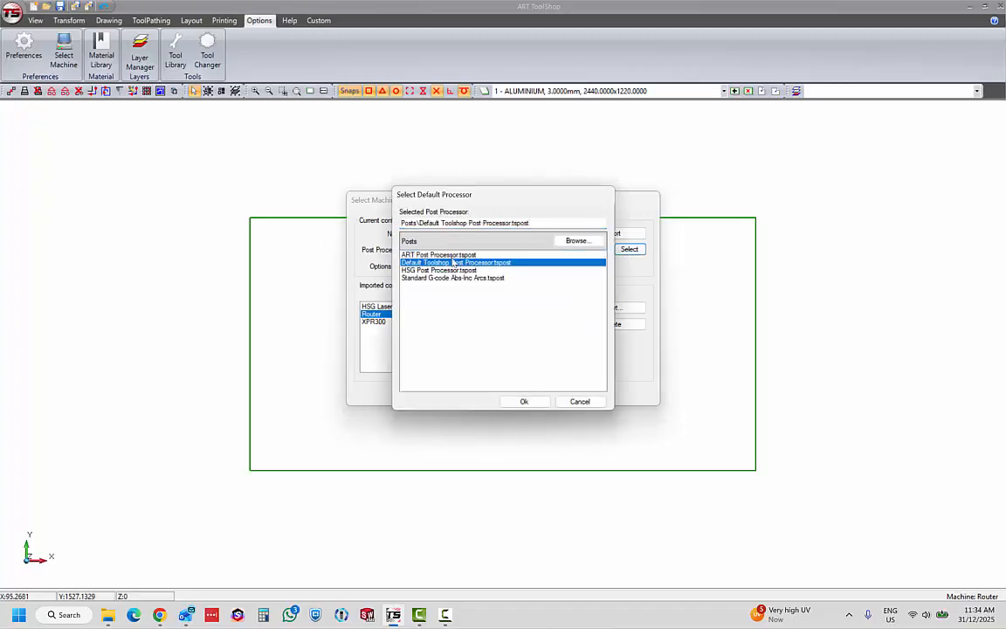
pyautogui.click(412, 255)
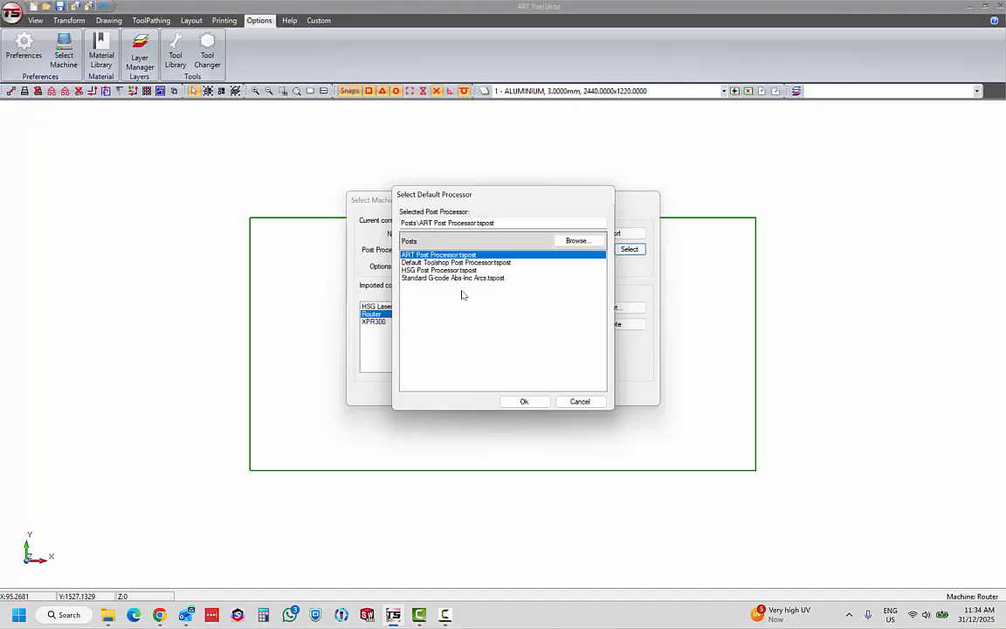
pyautogui.click(520, 401)
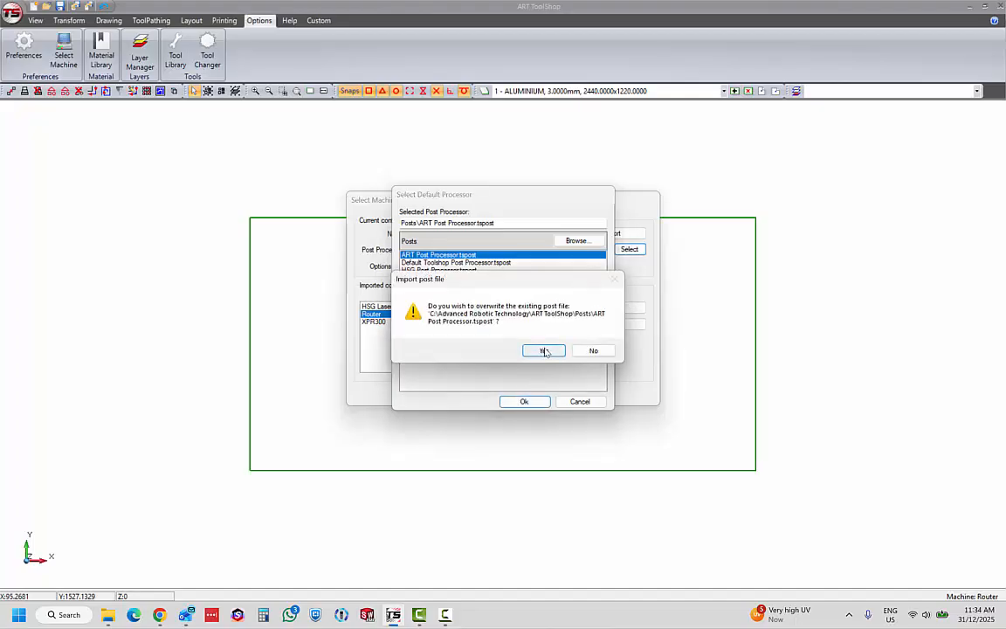
pyautogui.click(543, 351)
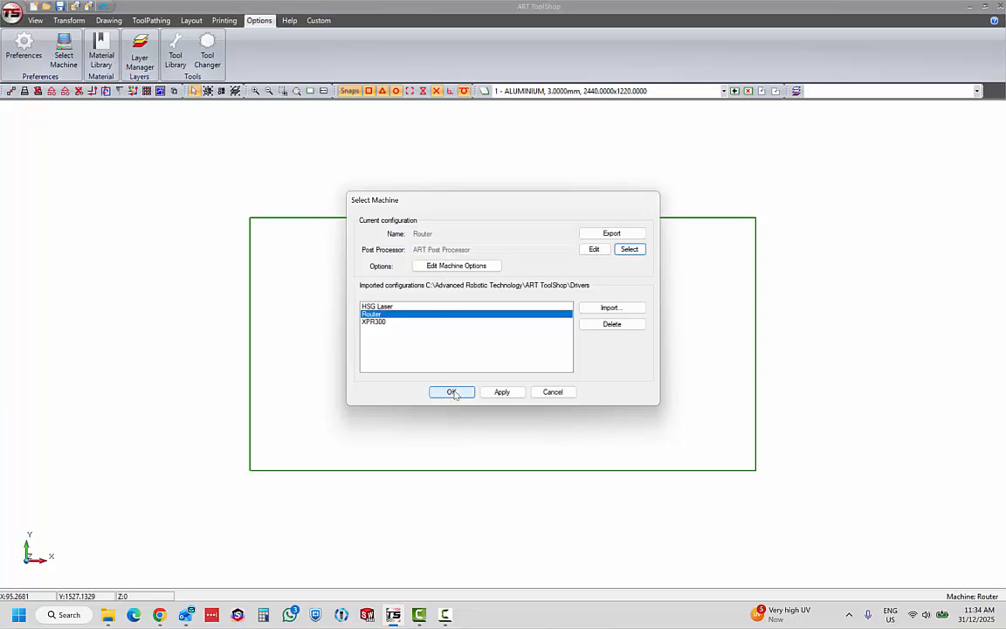
pyautogui.click(451, 391)
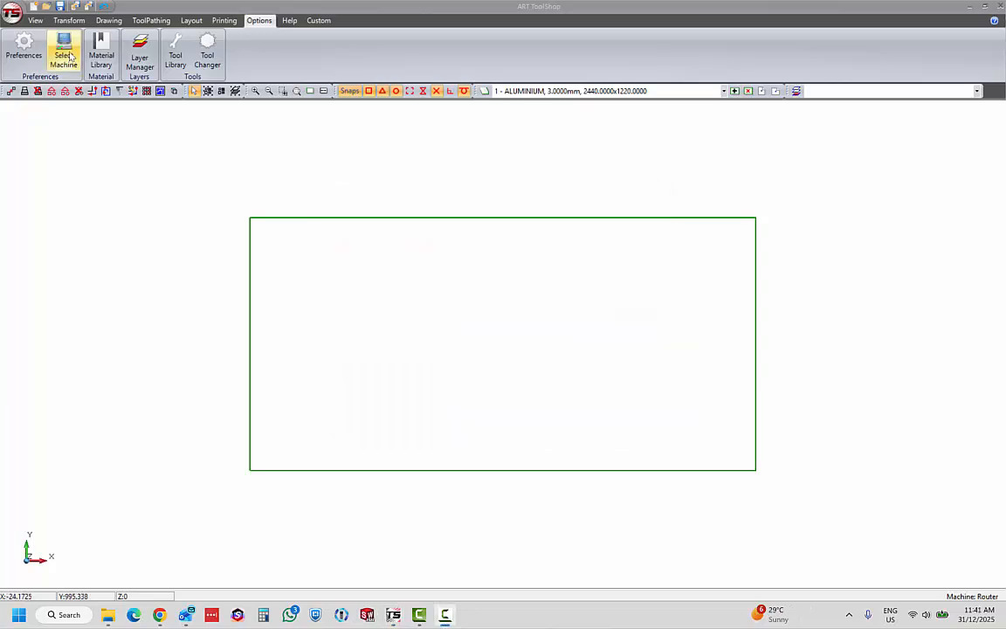
# Open the tool library and review the tools listed in the Drill and Router groups
pyautogui.click(180, 53)
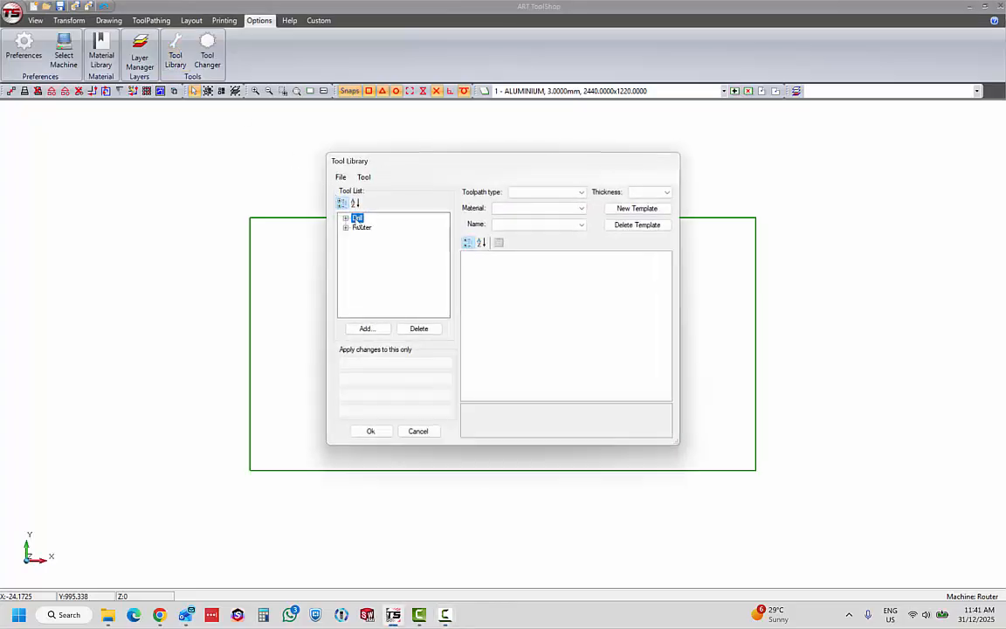
pyautogui.click(346, 218)
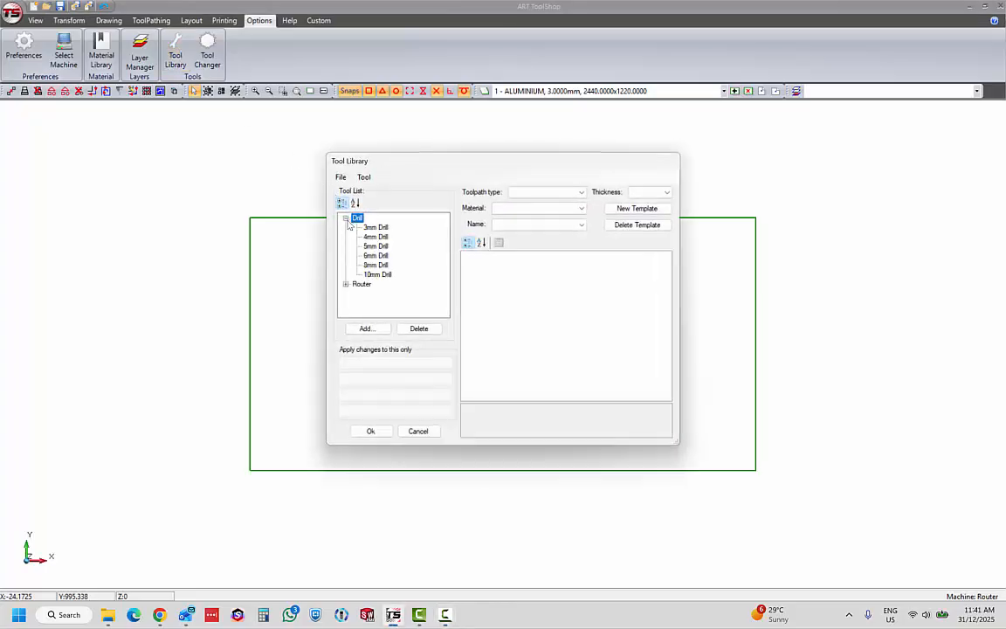
pyautogui.click(346, 286)
pyautogui.scroll(2, 390, 265)
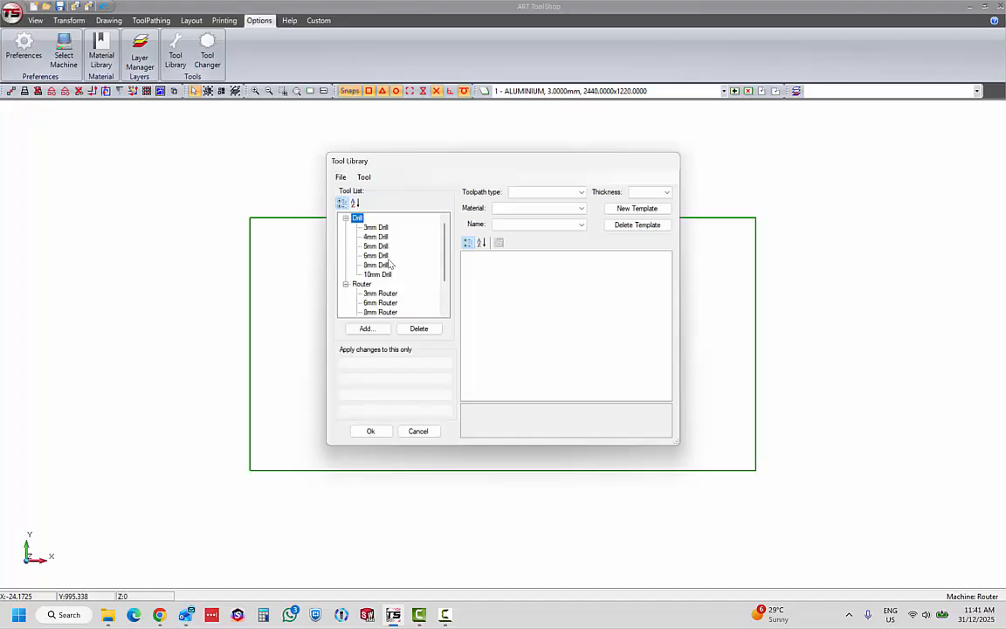
pyautogui.scroll(-2, 390, 264)
pyautogui.scroll(2, 390, 265)
pyautogui.scroll(-2, 373, 278)
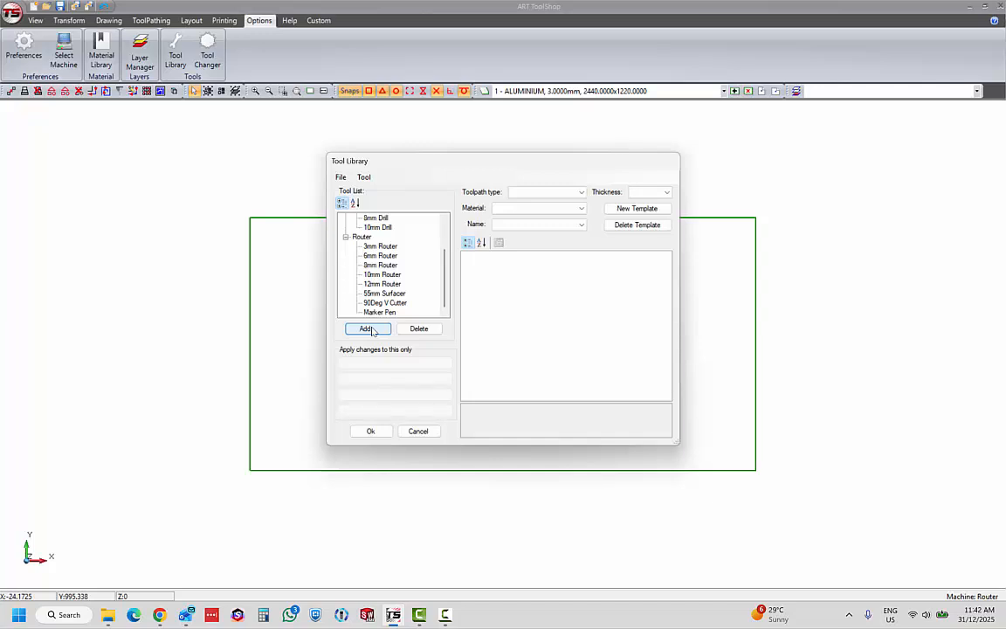
# Add a new tool named 1/2' Router with the tool type Router
pyautogui.click(367, 328)
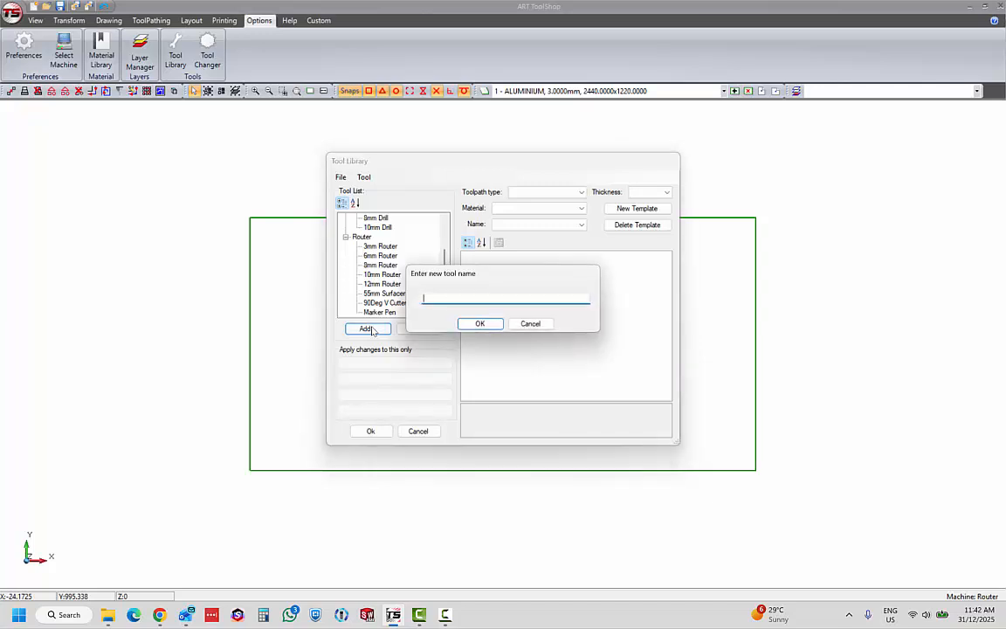
pyautogui.write('1/2" Router')
pyautogui.click(489, 328)
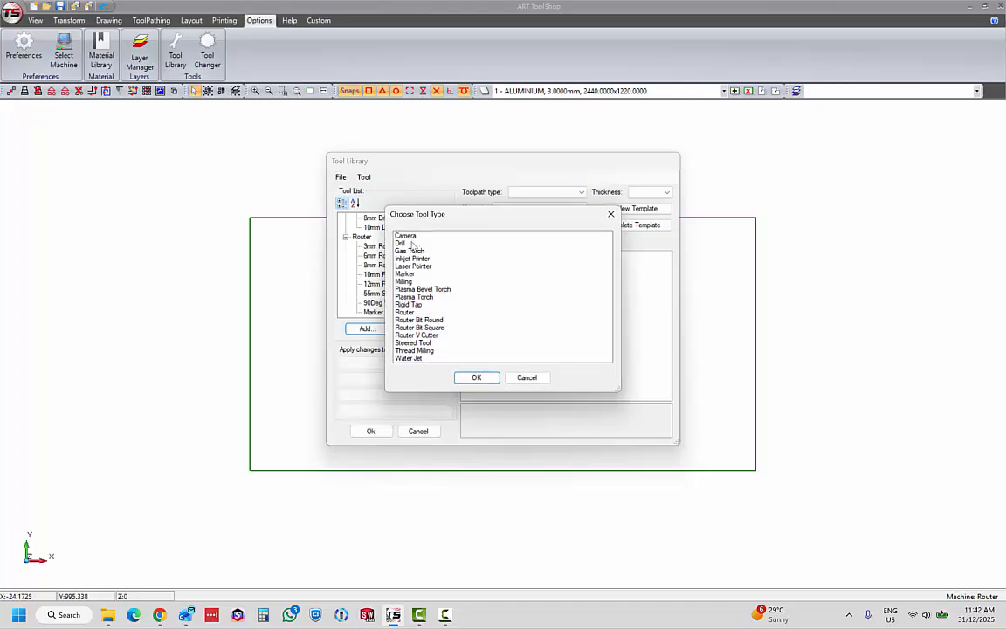
pyautogui.click(407, 313)
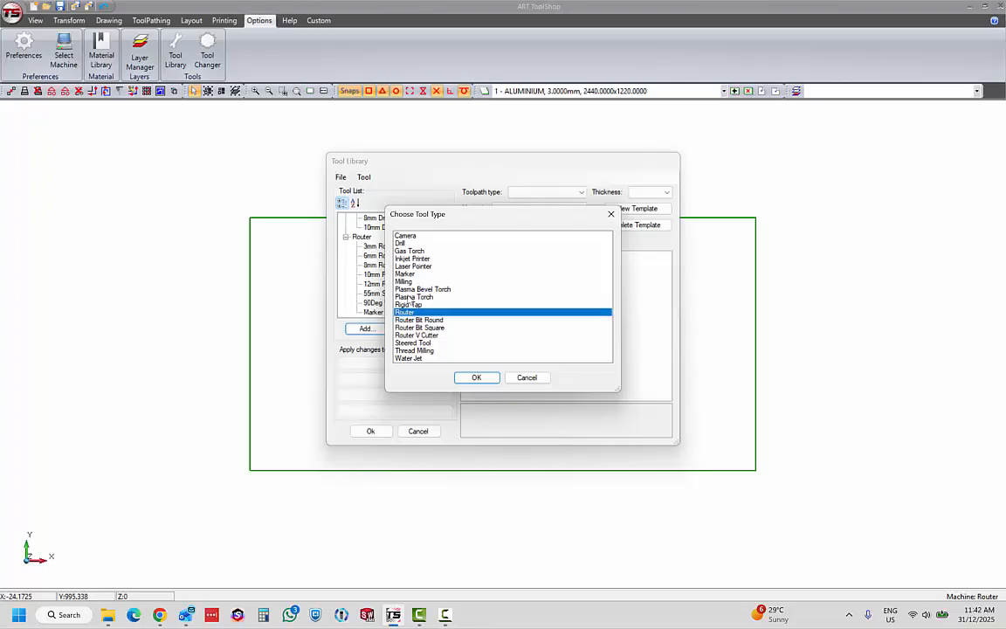
pyautogui.click(477, 379)
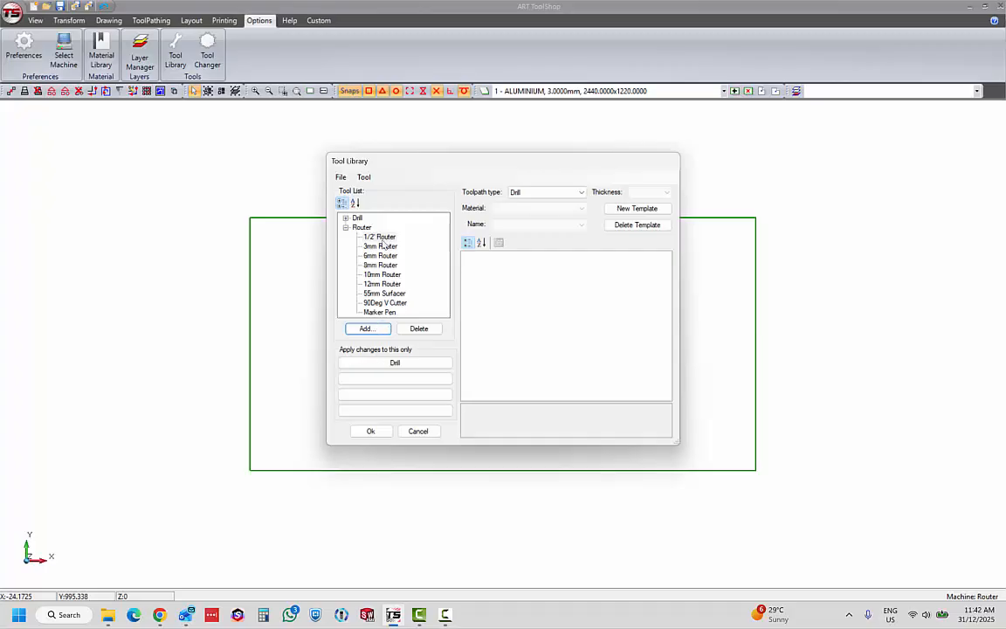
# Create an Offset template named Default for the 1/2' Router tool, applied to all materials and thicknesses
pyautogui.click(380, 237)
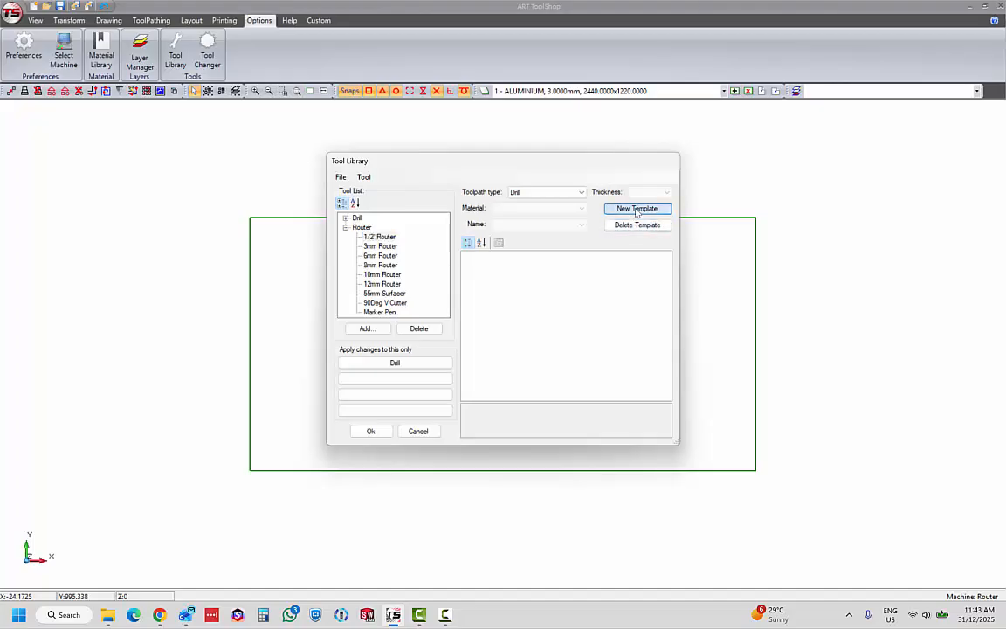
pyautogui.click(636, 209)
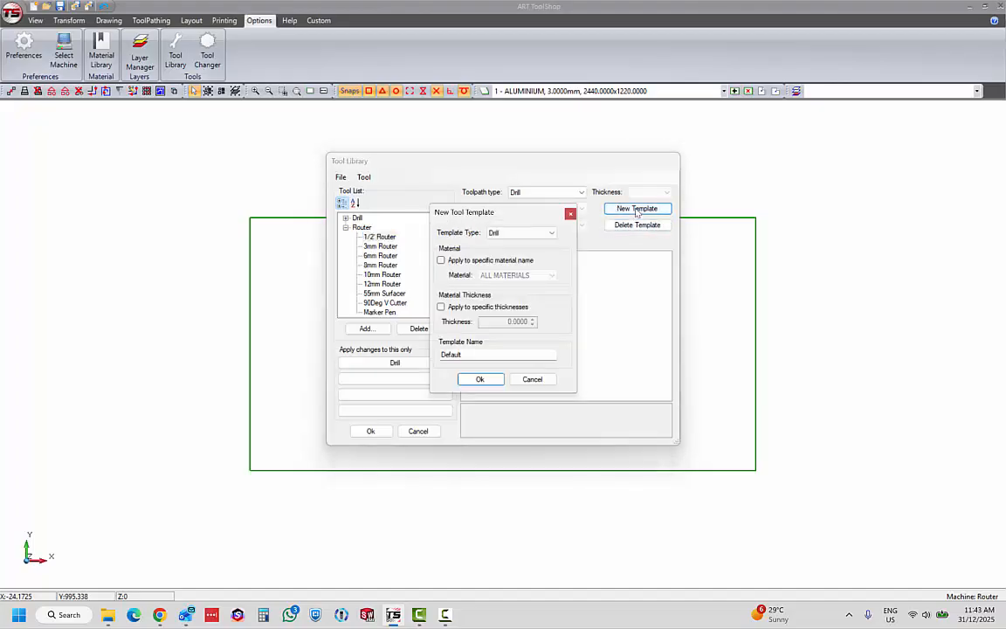
pyautogui.click(552, 233)
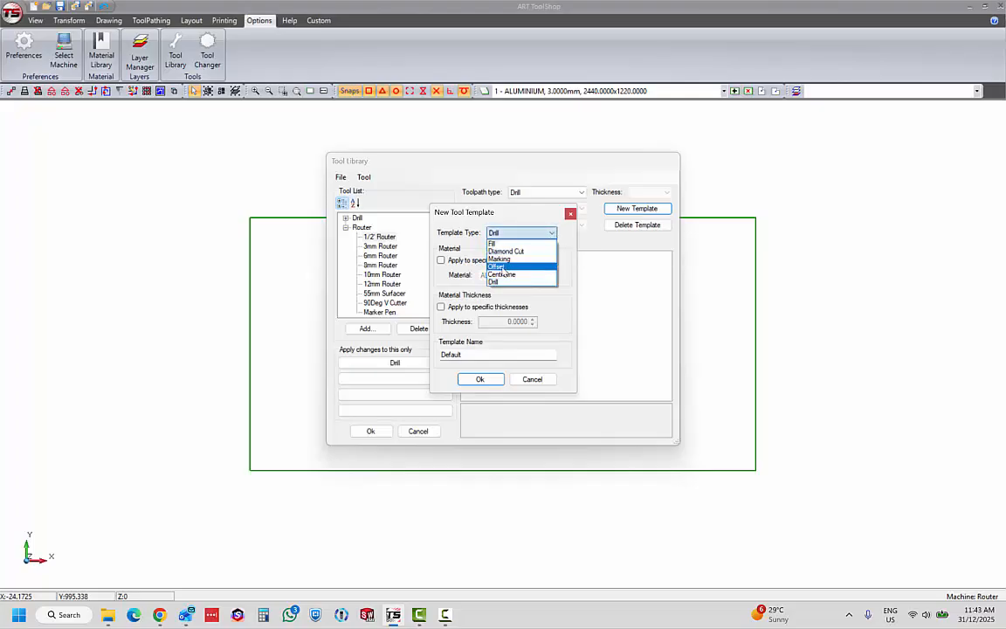
pyautogui.click(502, 267)
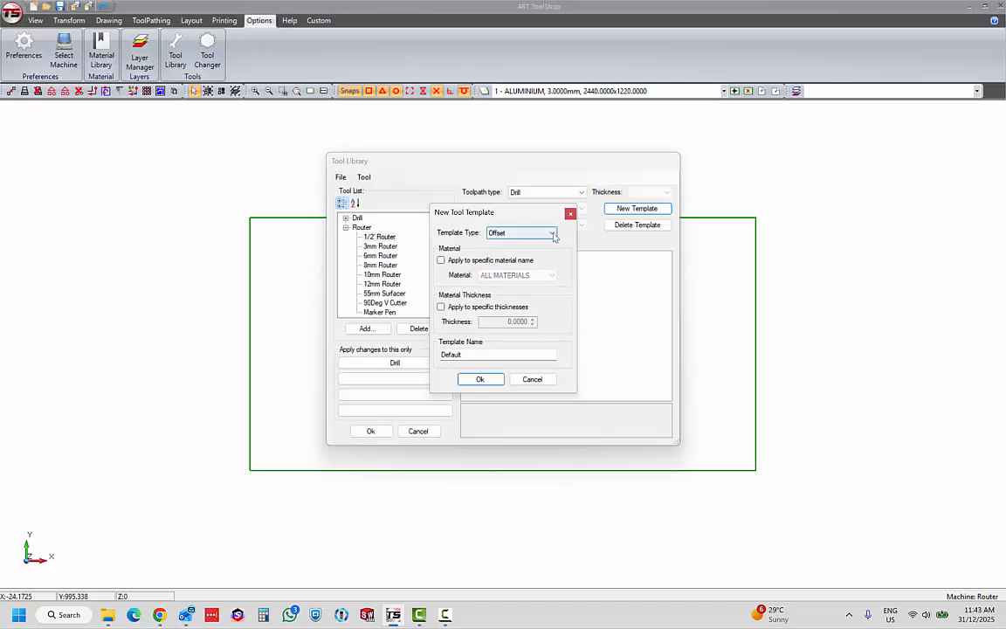
pyautogui.click(551, 233)
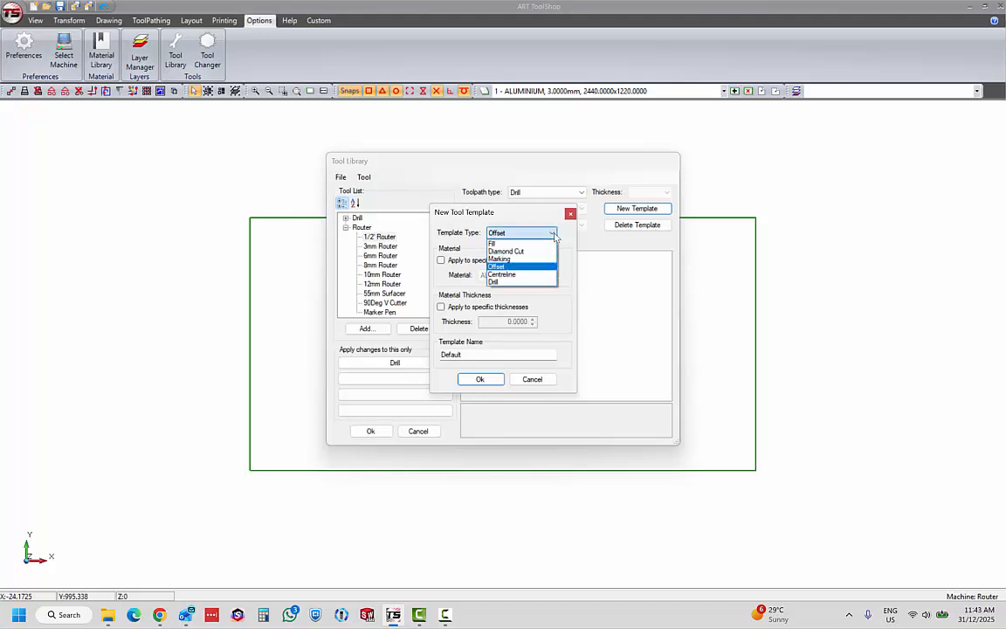
pyautogui.click(511, 268)
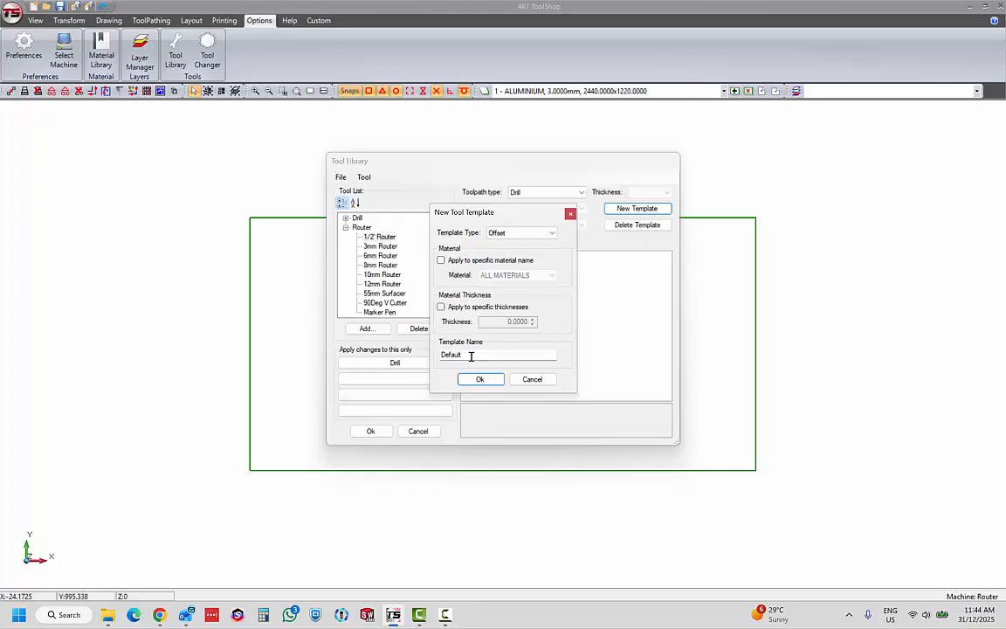
pyautogui.click(482, 379)
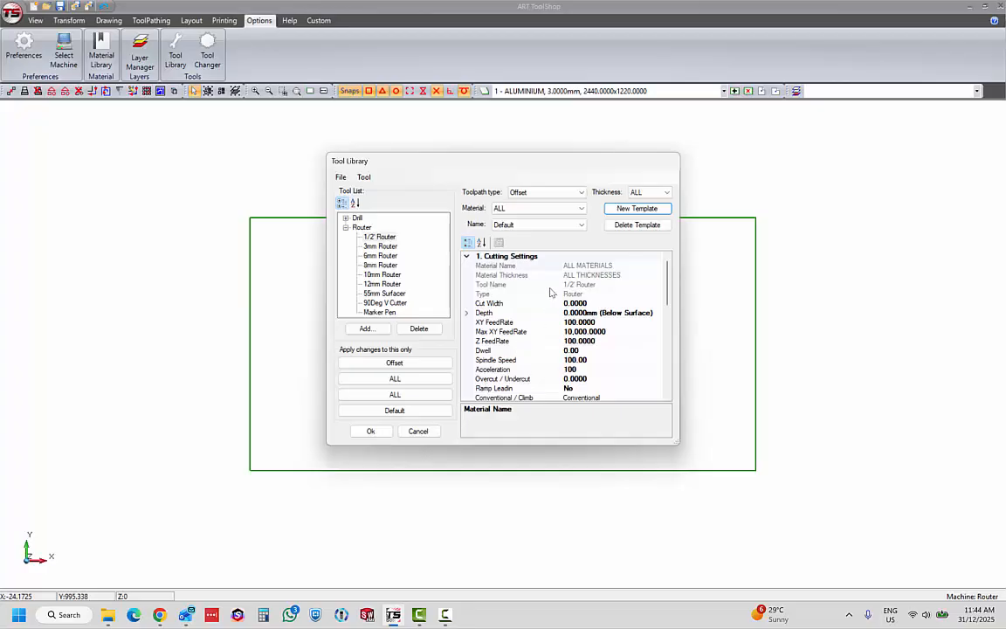
# Set the cut width of the 1/2' Router Offset template to 12.7 mm
pyautogui.click(597, 302)
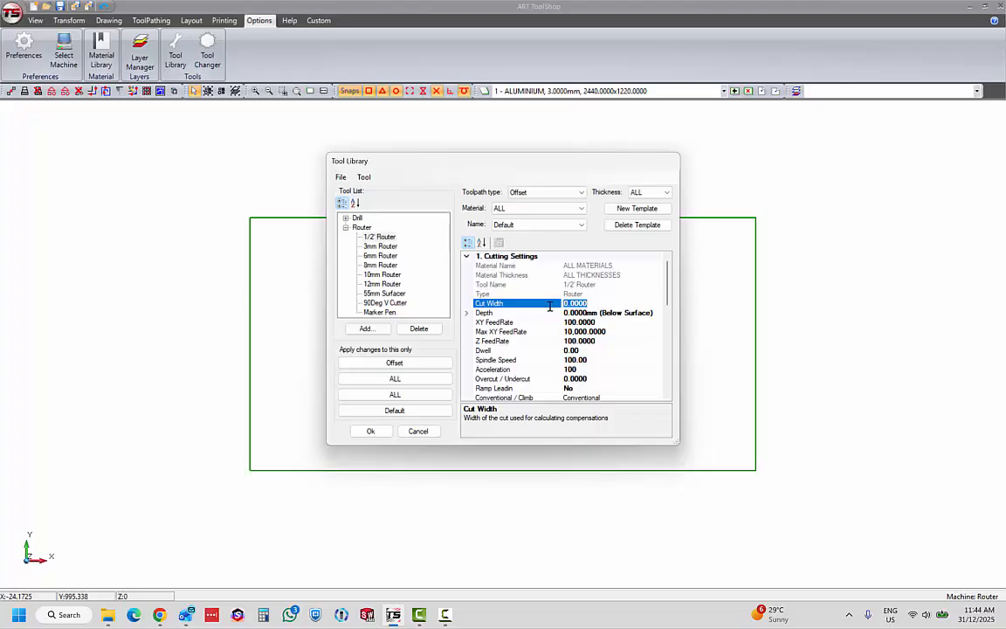
pyautogui.press('BackSpace')
pyautogui.press('BackSpace')
pyautogui.write('2.7')
# Set the cutting depth's relative location to Below Bottom and its relative depth to 0.5 mm
pyautogui.click(466, 311)
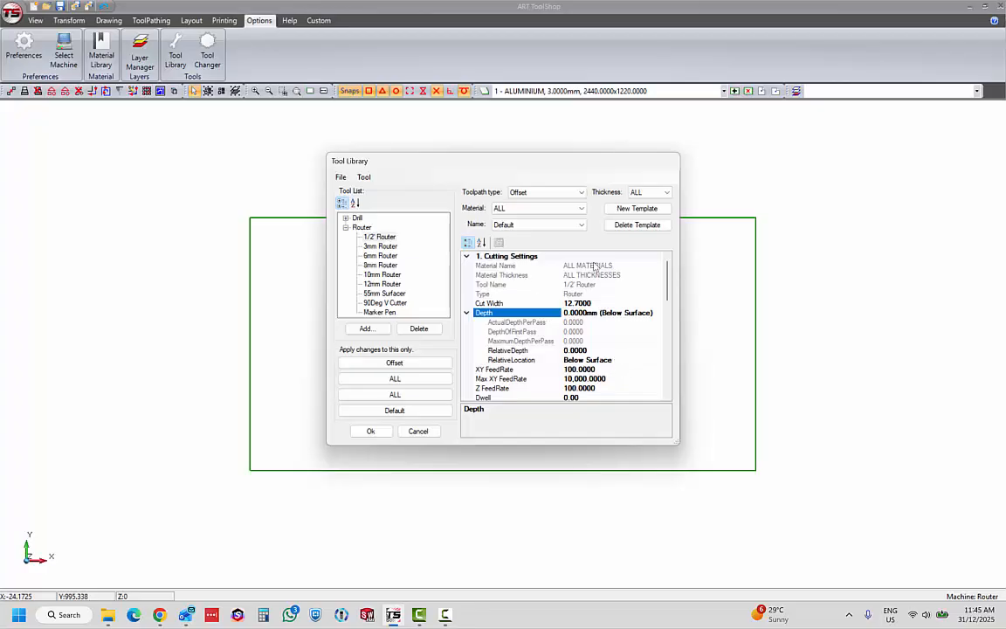
pyautogui.click(625, 364)
pyautogui.click(656, 361)
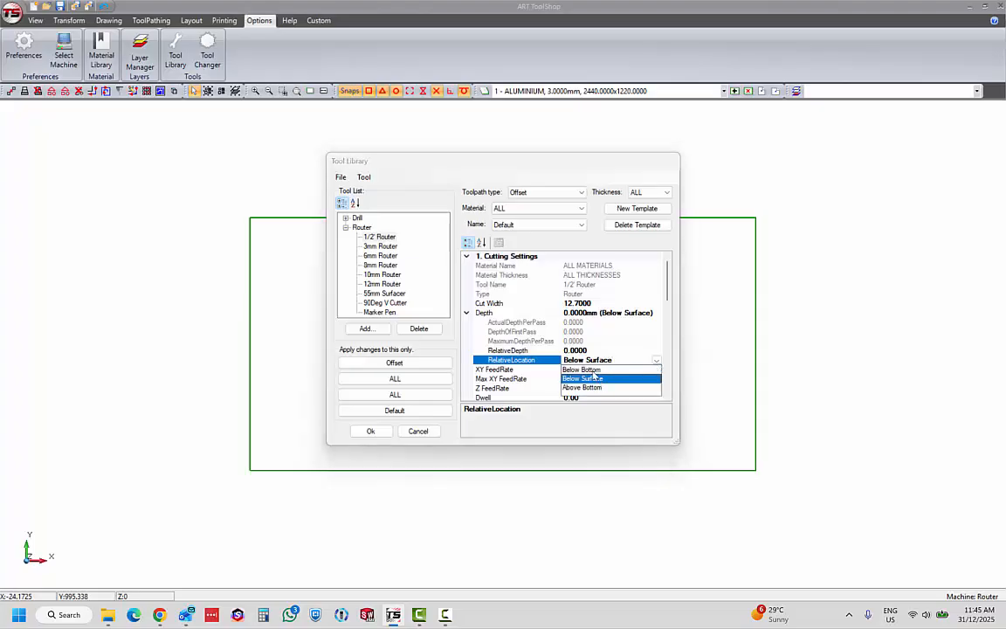
pyautogui.click(595, 370)
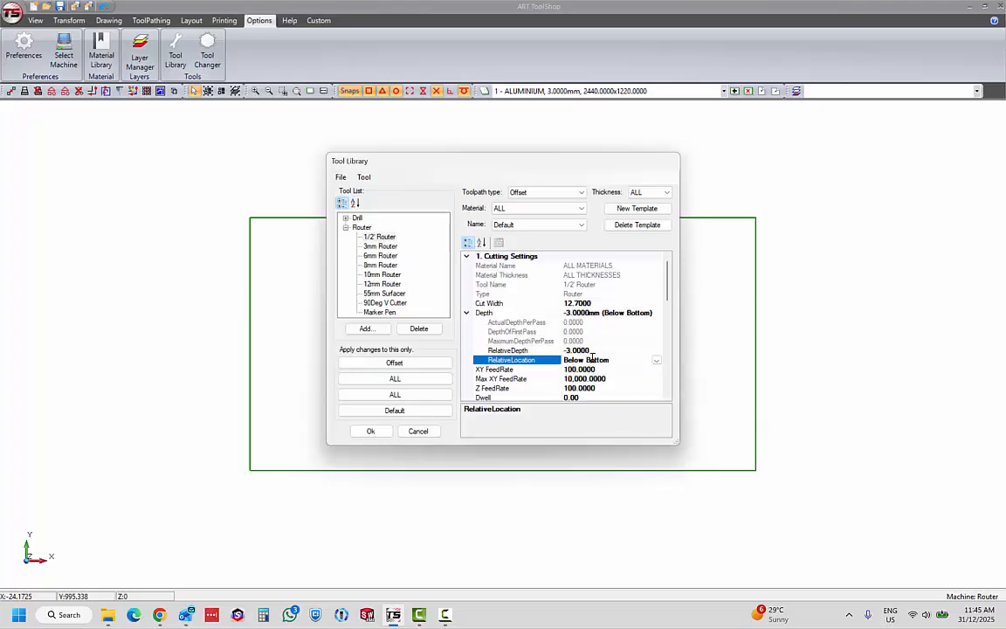
pyautogui.click(559, 350)
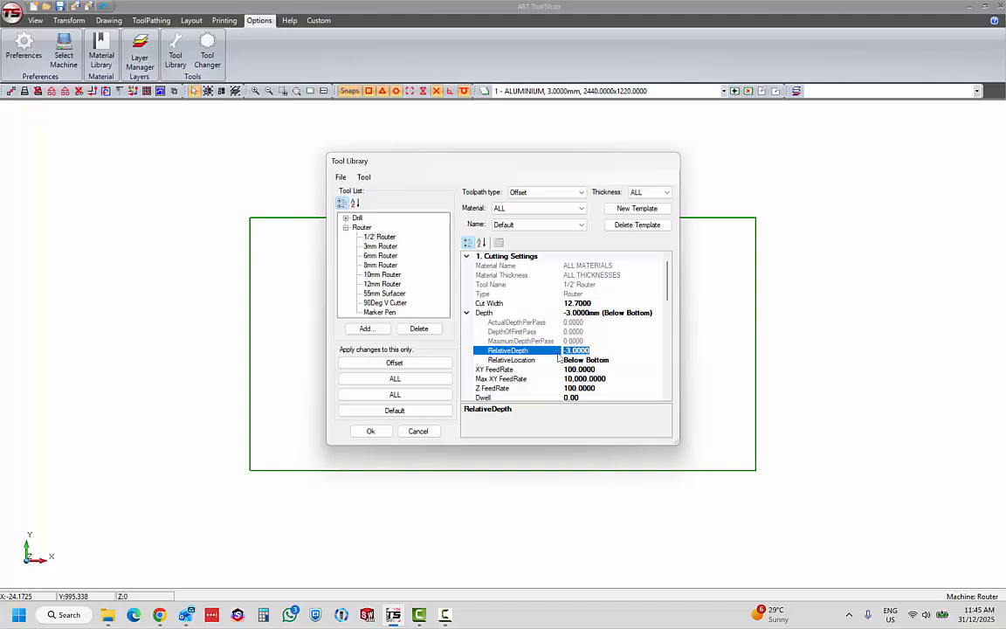
pyautogui.write('0.5')
pyautogui.click(600, 342)
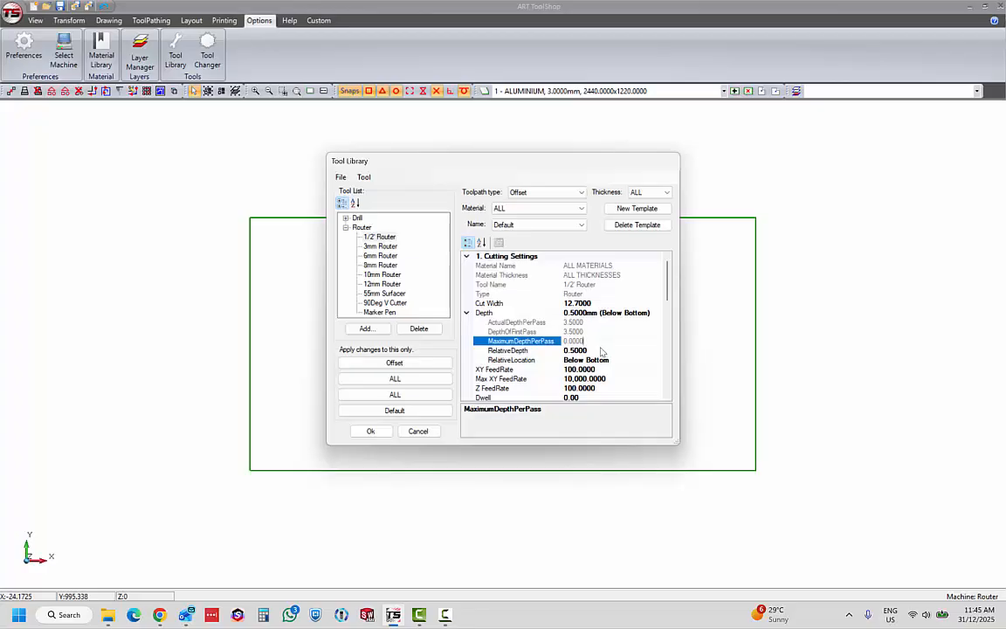
# Set the XY feed rate to 3,000 and the Z feed rate to 1,500
pyautogui.click(546, 369)
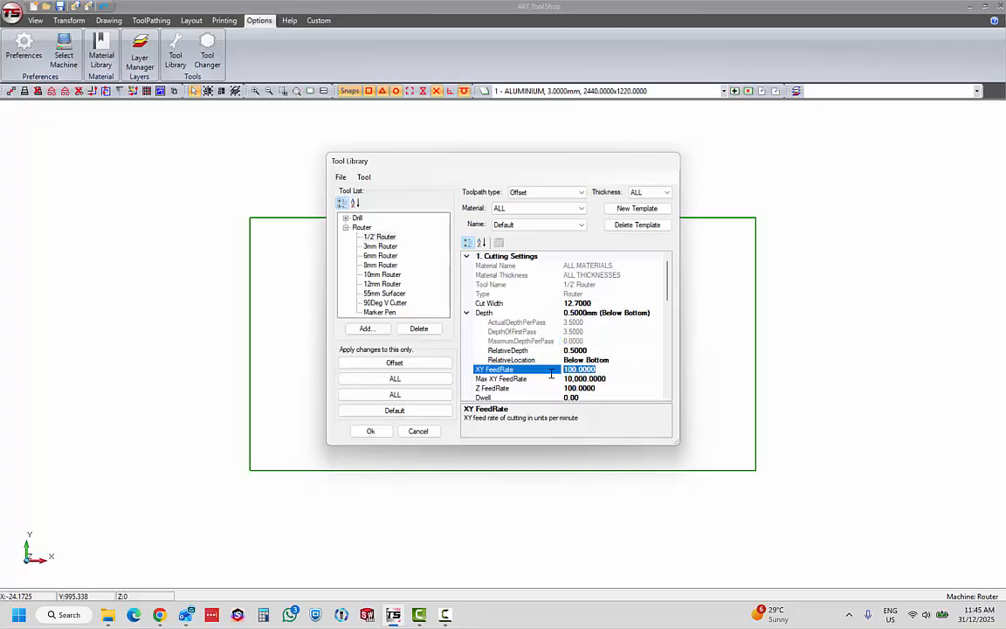
pyautogui.write('30')
pyautogui.click(596, 379)
pyautogui.scroll(-1, 602, 379)
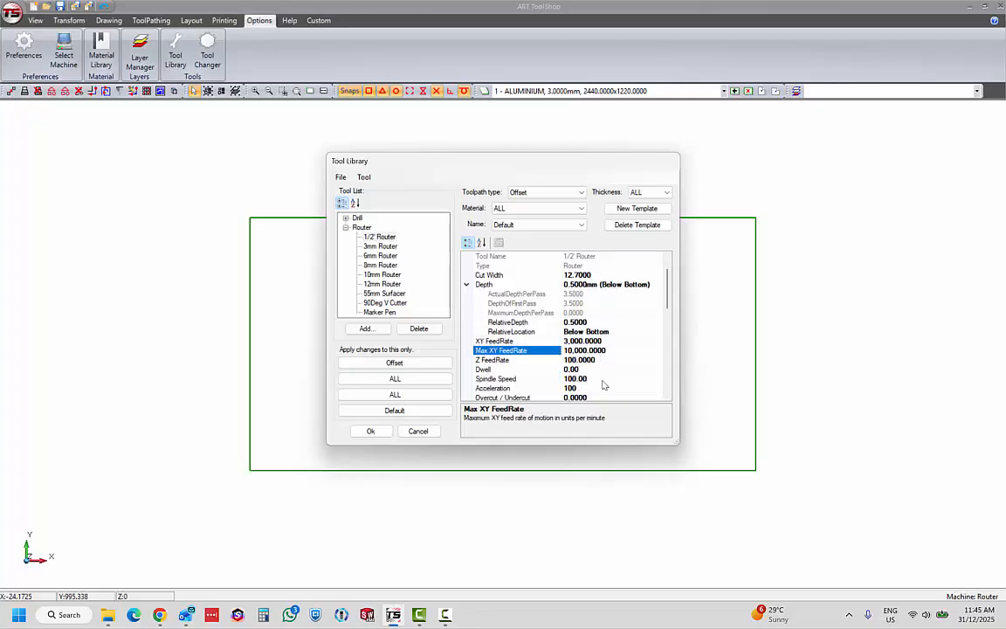
pyautogui.click(603, 360)
pyautogui.doubleClick(604, 360)
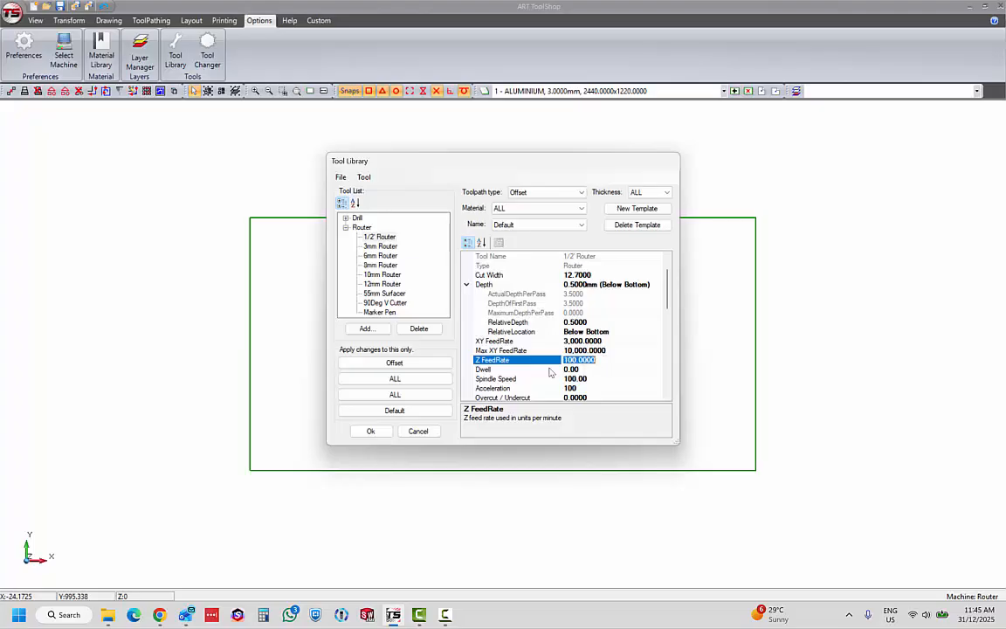
pyautogui.write('15')
pyautogui.click(572, 370)
pyautogui.scroll(-2, 576, 366)
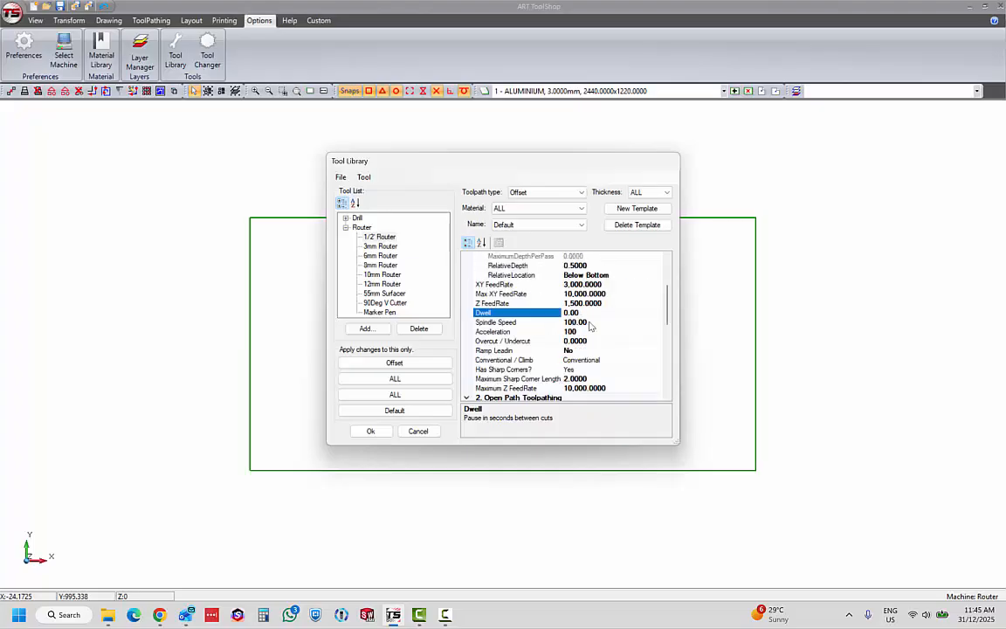
# Set the spindle speed to 20,000 and set Ramp Leadin to Yes
pyautogui.click(590, 322)
pyautogui.click(591, 322)
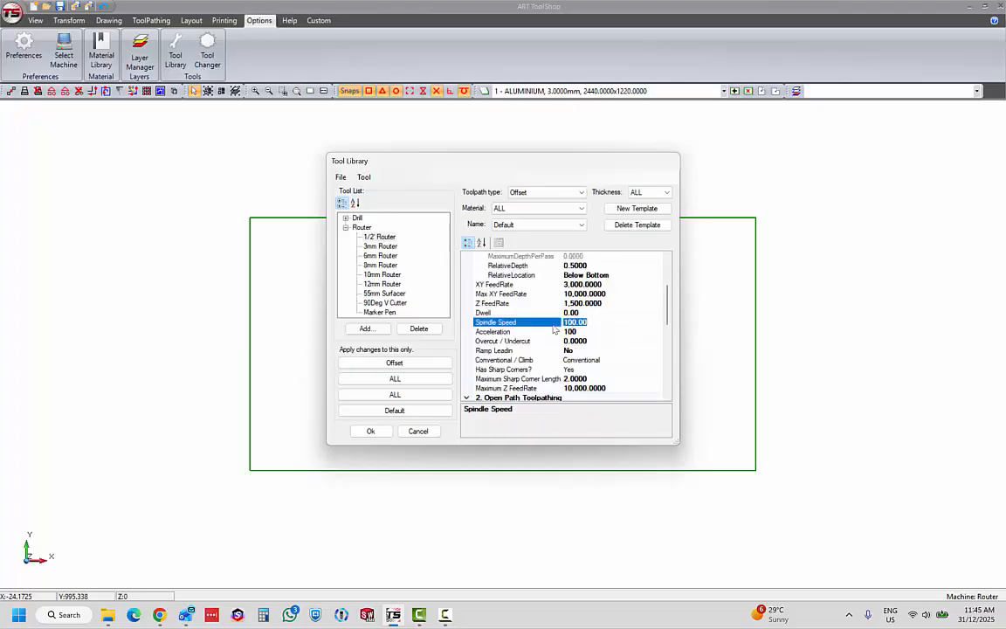
pyautogui.write('20')
pyautogui.scroll(-1, 588, 344)
pyautogui.doubleClick(581, 322)
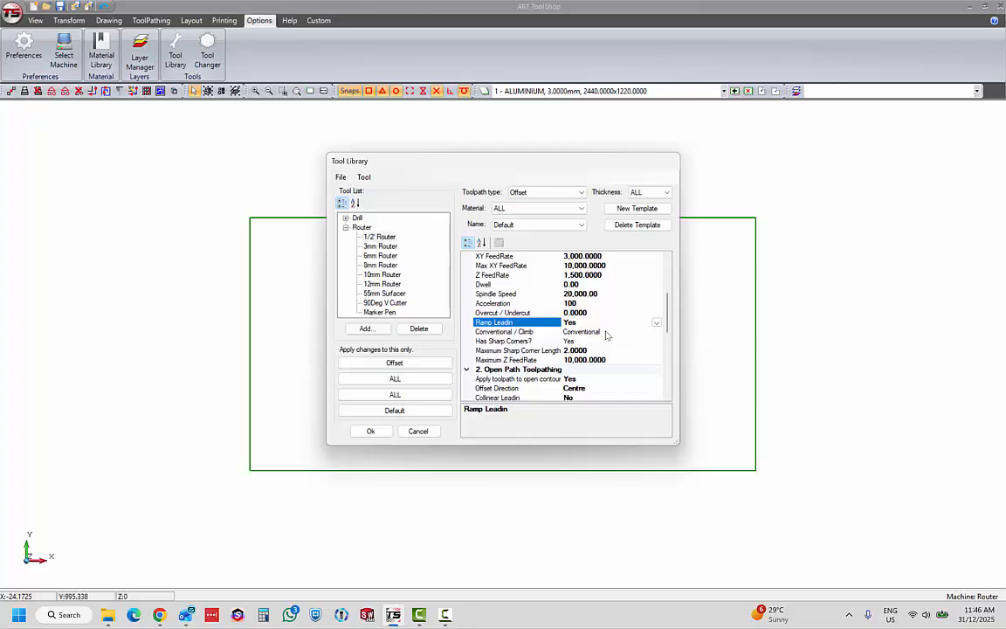
# Review the available Conventional / Climb cutting direction options
pyautogui.click(608, 332)
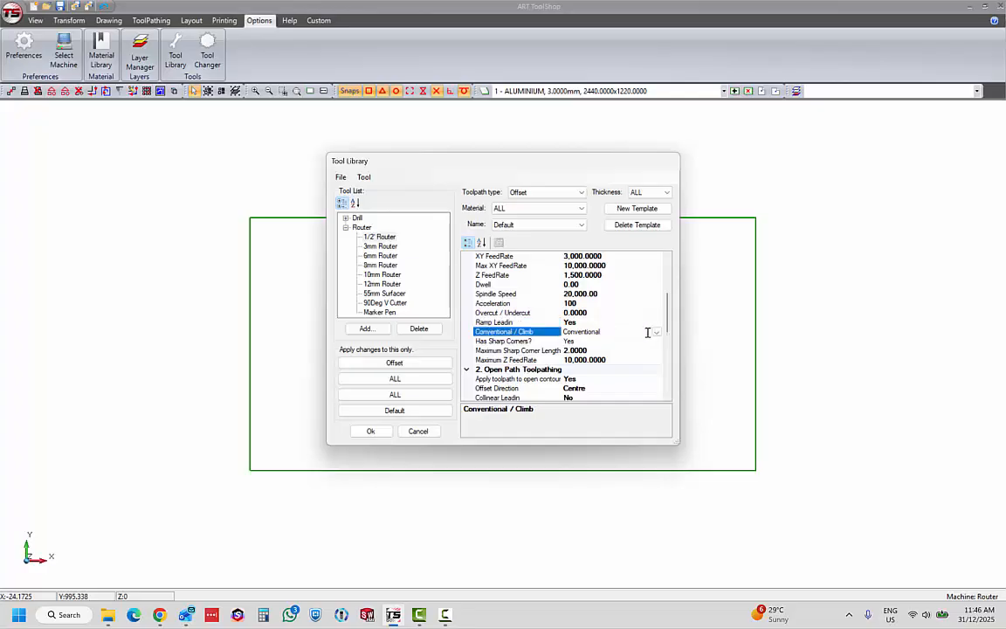
pyautogui.click(656, 332)
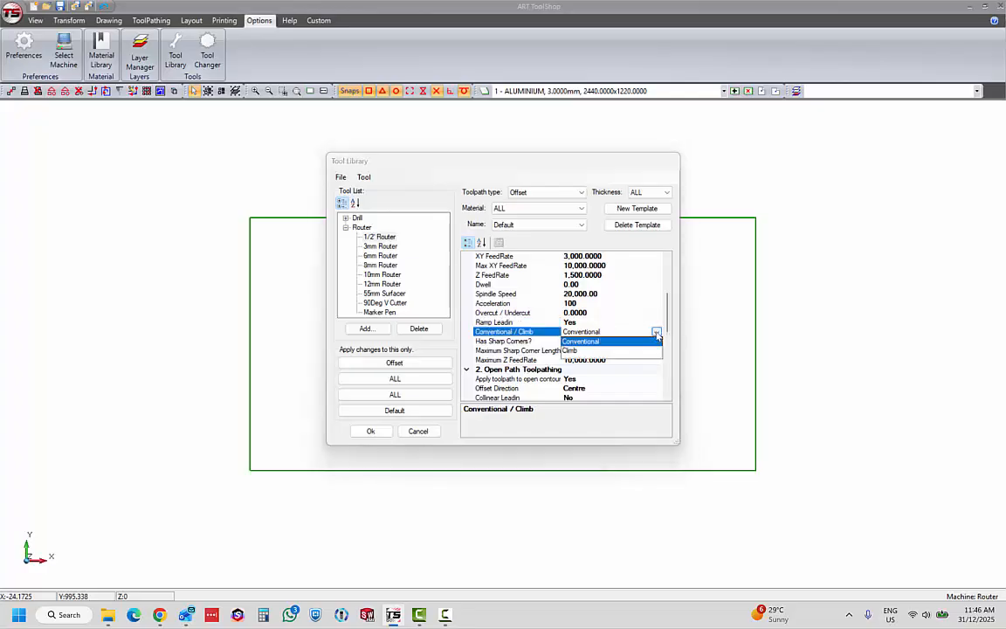
pyautogui.click(657, 333)
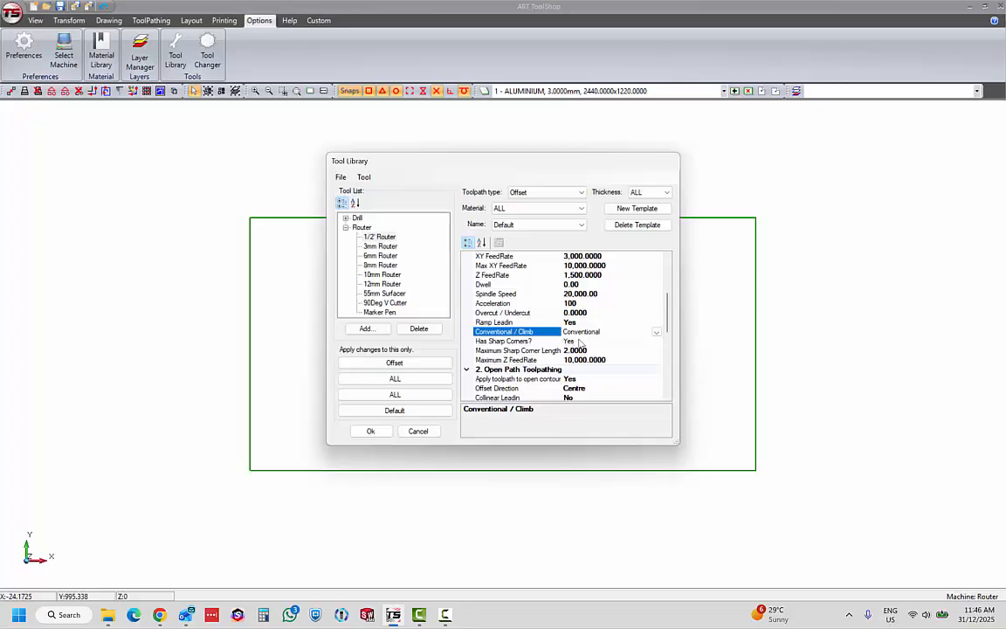
# Set the open path option for applying the toolpath to open contours to No
pyautogui.scroll(-2, 579, 343)
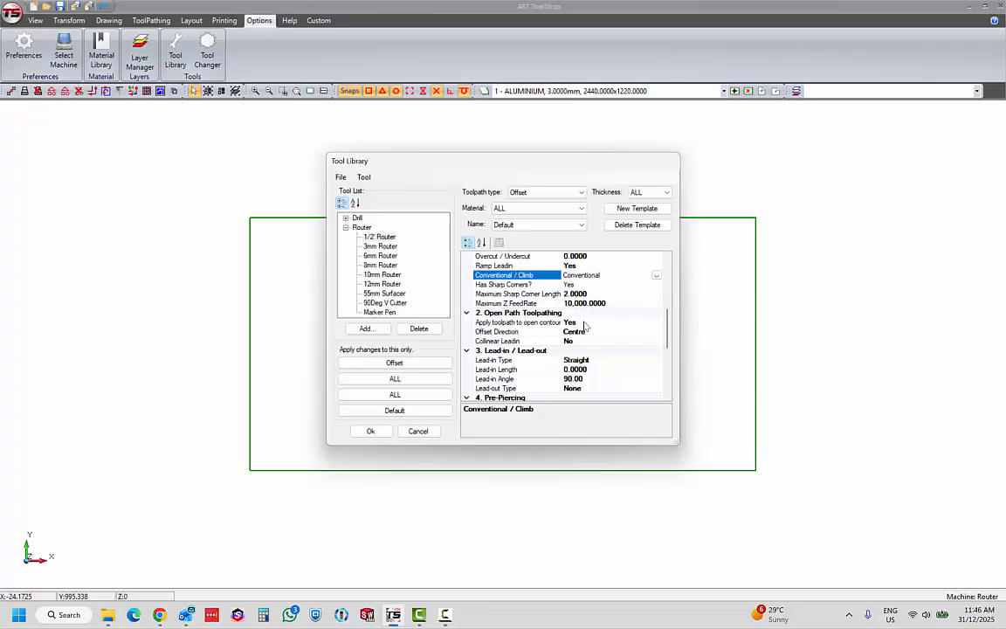
pyautogui.click(498, 321)
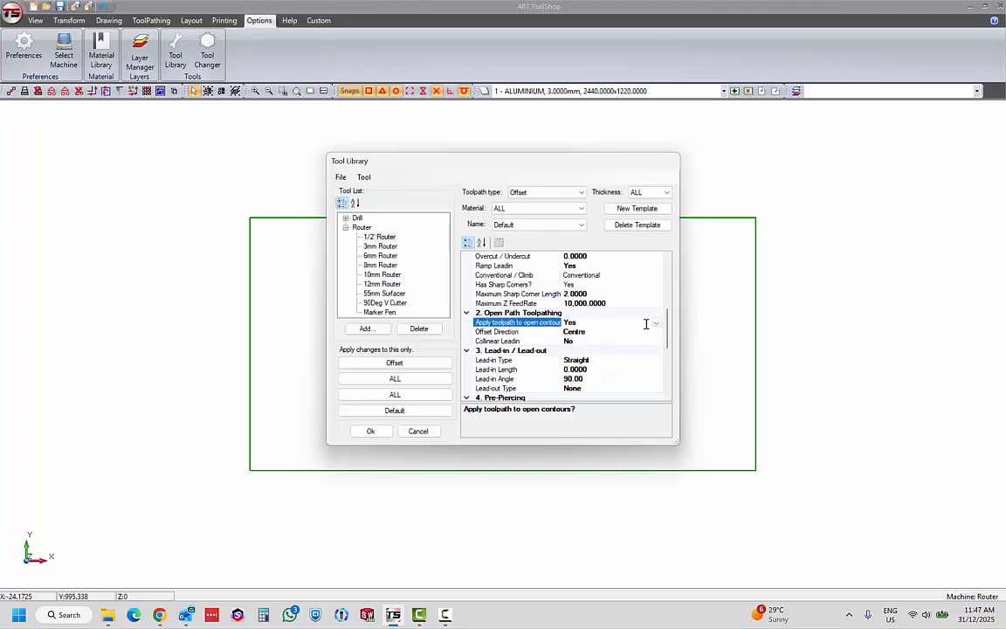
pyautogui.click(655, 321)
pyautogui.click(578, 343)
# Set the lead-in type to Follow-the-Side and the lead-in angle to 5
pyautogui.scroll(-6, 577, 342)
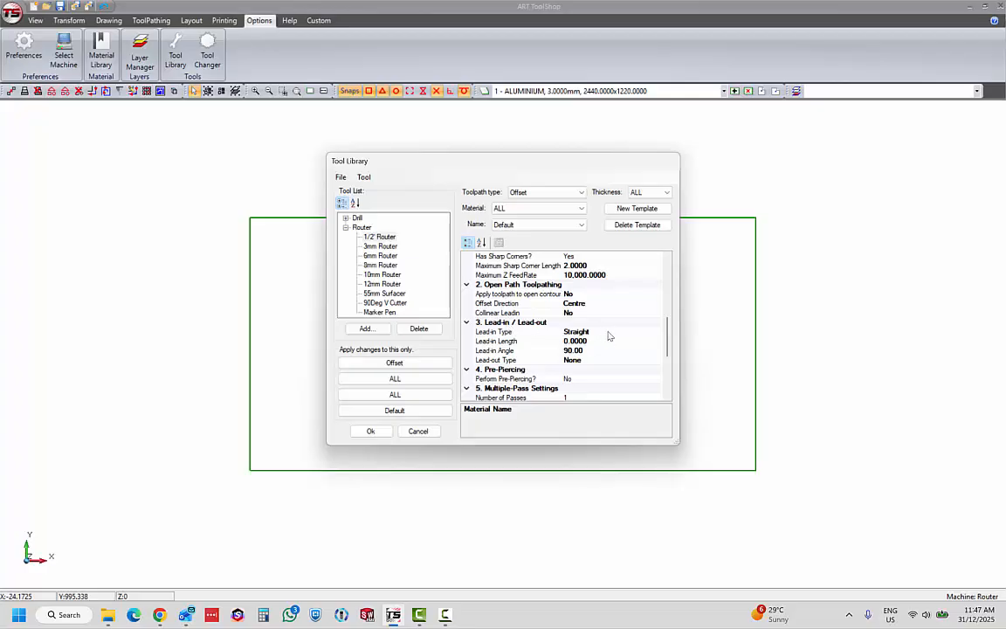
pyautogui.scroll(1, 603, 345)
pyautogui.click(595, 360)
pyautogui.click(657, 360)
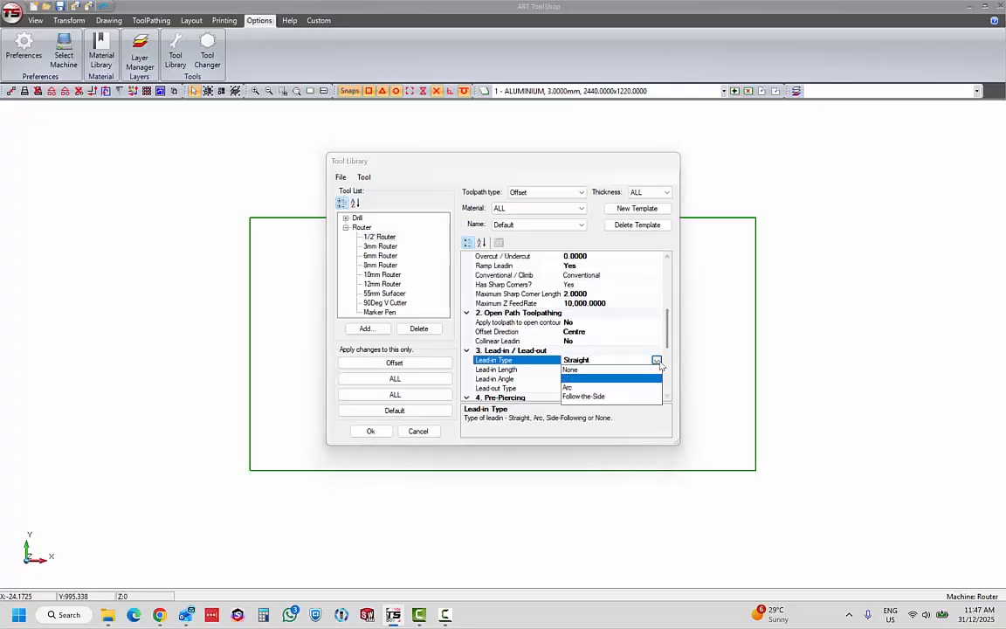
pyautogui.click(583, 399)
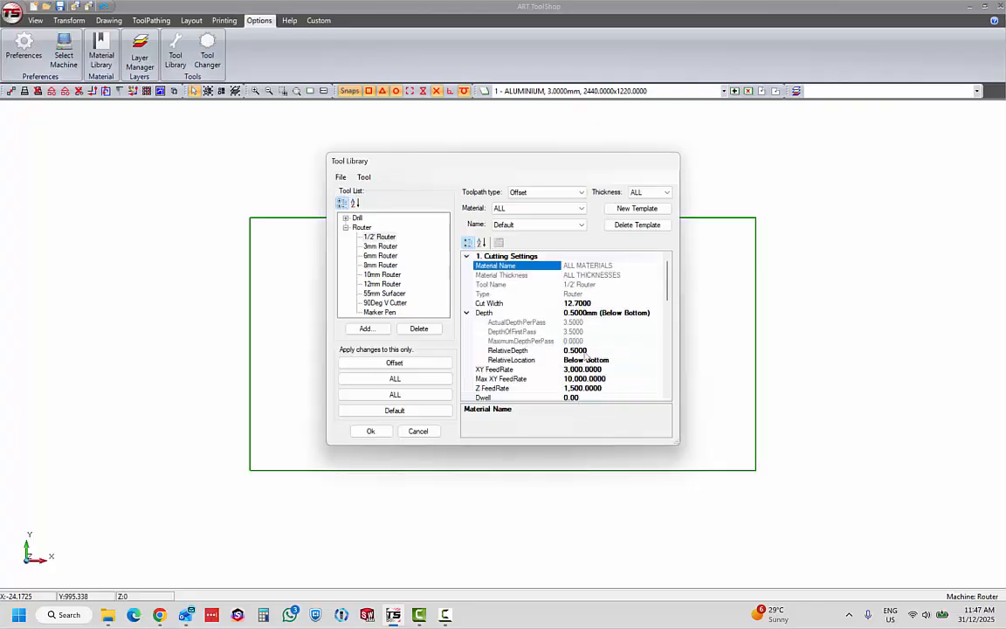
pyautogui.scroll(-1, 595, 342)
pyautogui.scroll(-6, 596, 349)
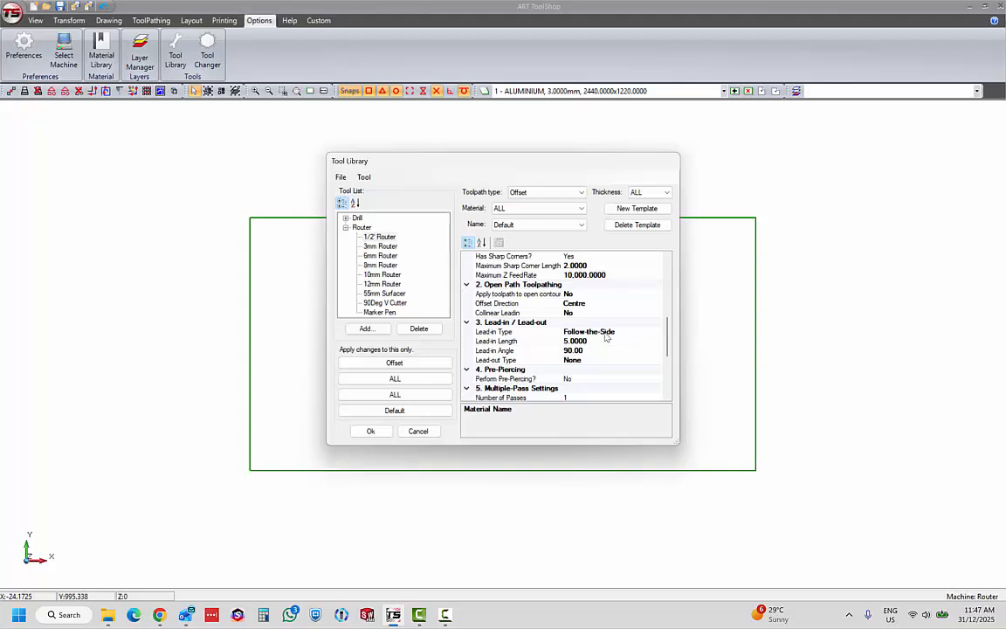
pyautogui.click(586, 350)
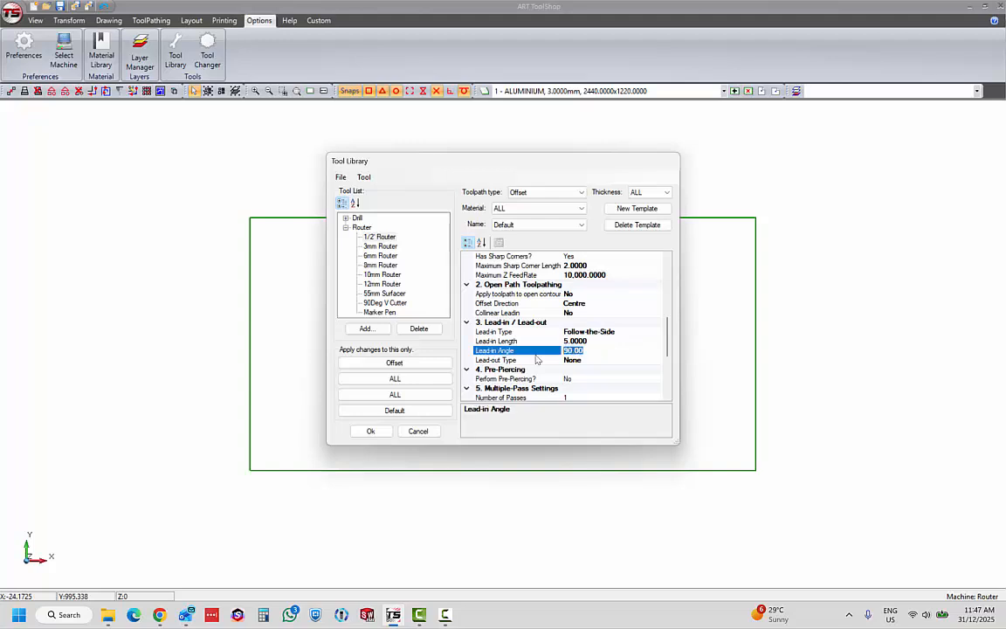
pyautogui.write('5')
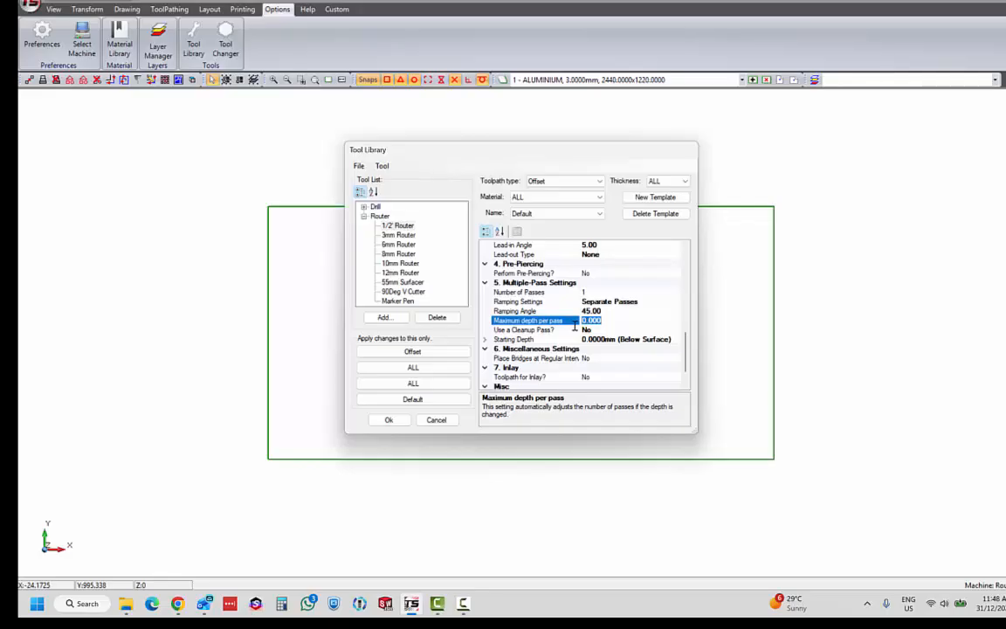
# Set the maximum depth per pass to 12.7 mm and look over the starting depth and remaining template settings
pyautogui.write('12.7')
pyautogui.click(609, 329)
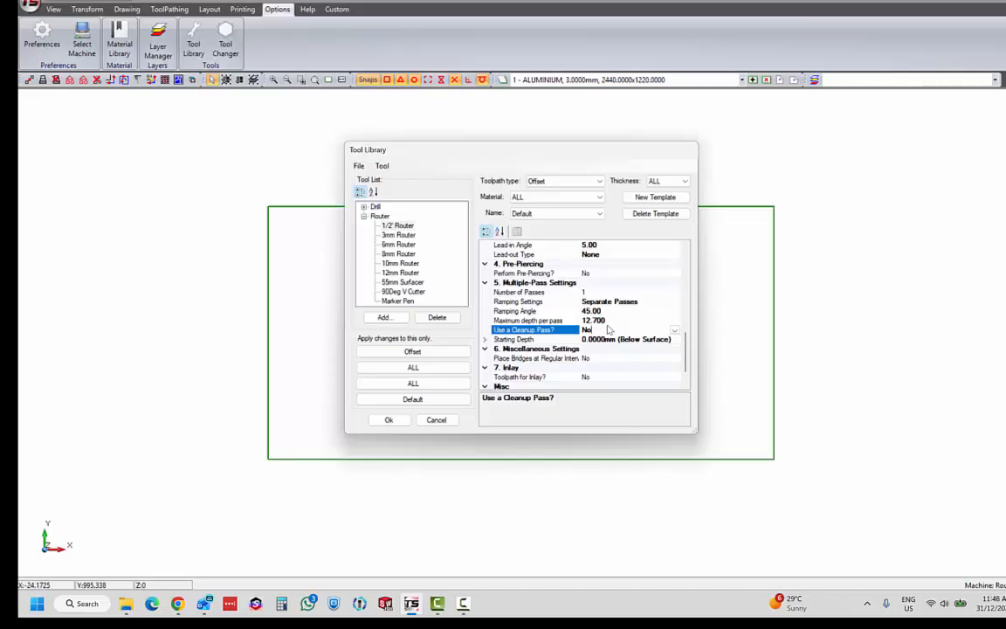
pyautogui.click(486, 340)
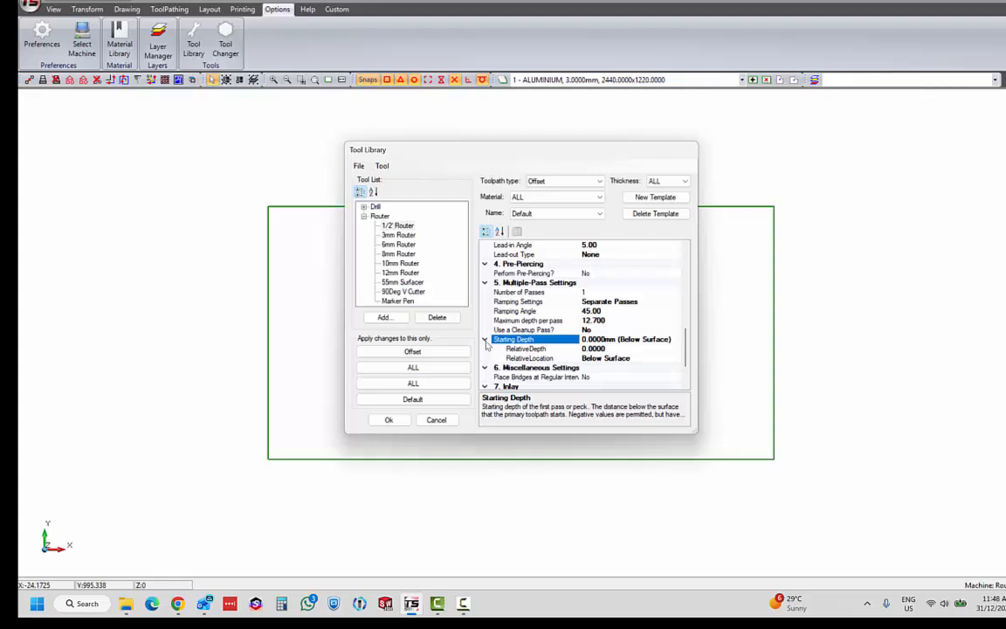
pyautogui.click(485, 340)
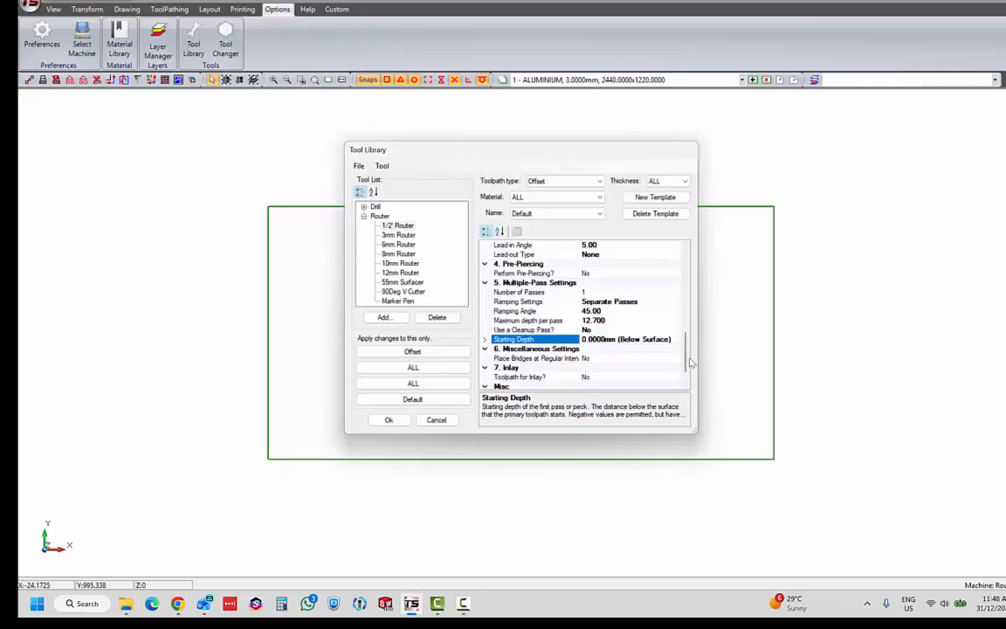
pyautogui.scroll(-1, 688, 369)
pyautogui.scroll(-1, 688, 370)
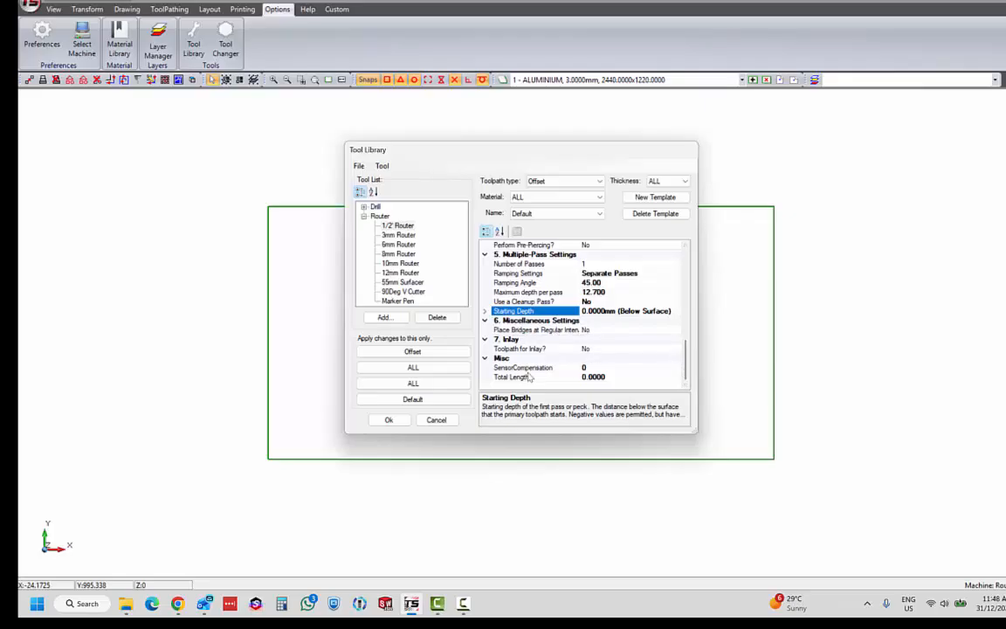
# Close the tool library, reopen it and select the 1/2' Router tool to check its settings
pyautogui.click(437, 420)
pyautogui.click(194, 39)
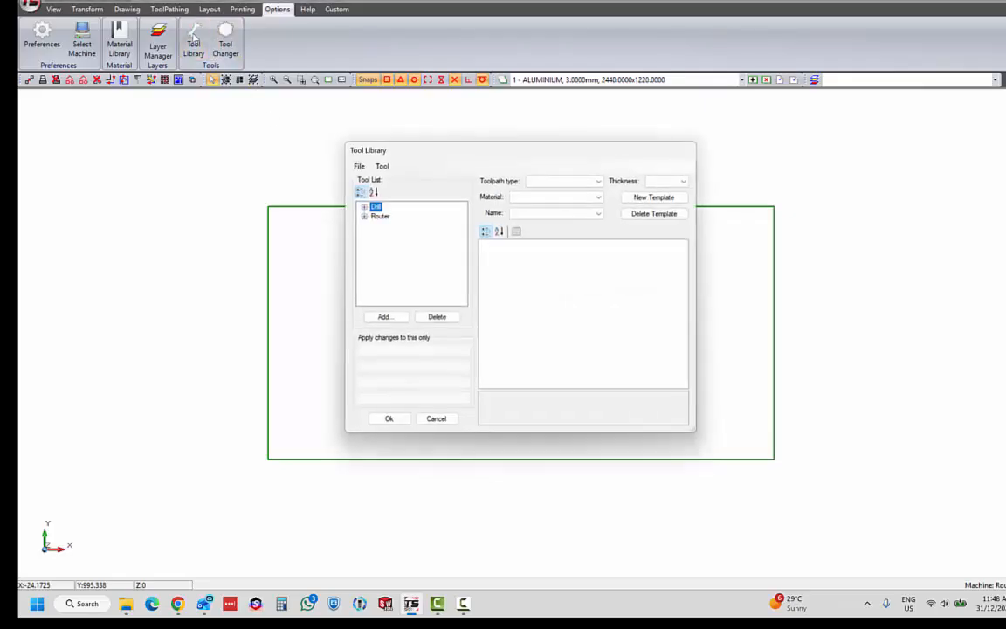
pyautogui.click(364, 216)
pyautogui.click(395, 226)
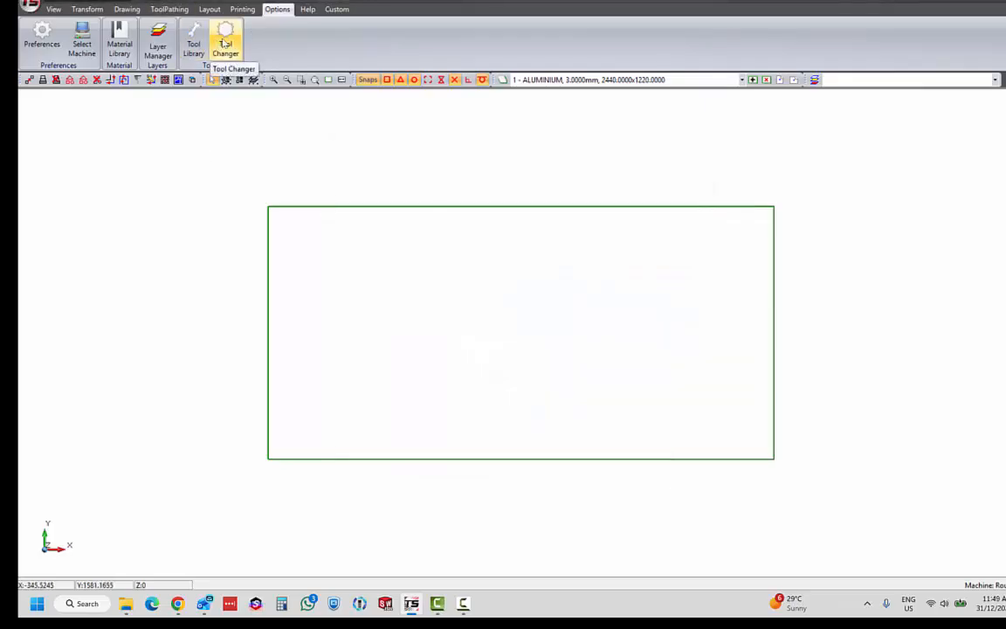
# Add tool number 1 to the tool changer and assign the 3mm Drill to it
pyautogui.click(226, 35)
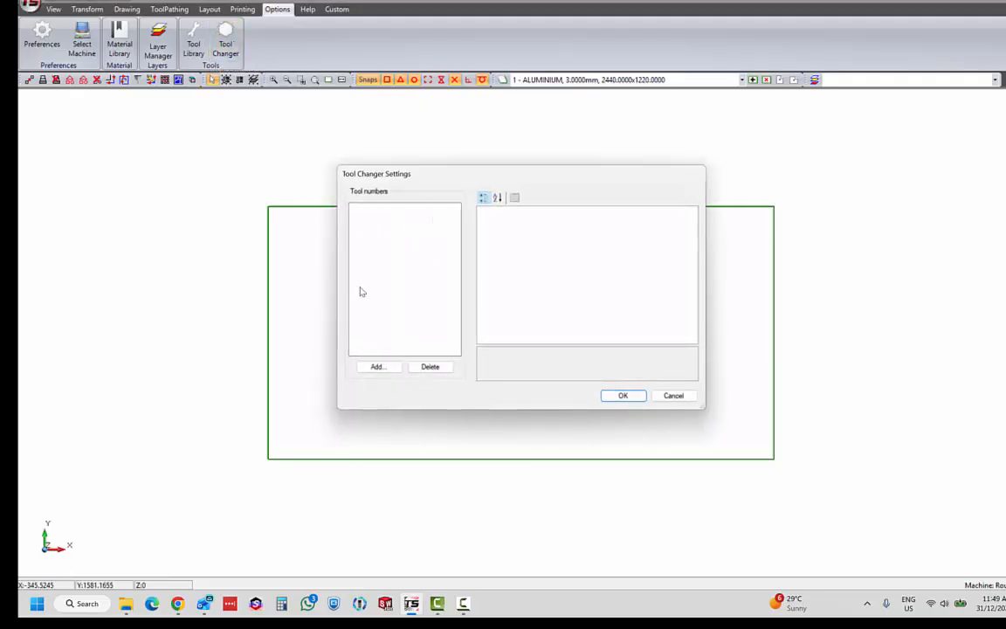
pyautogui.click(384, 369)
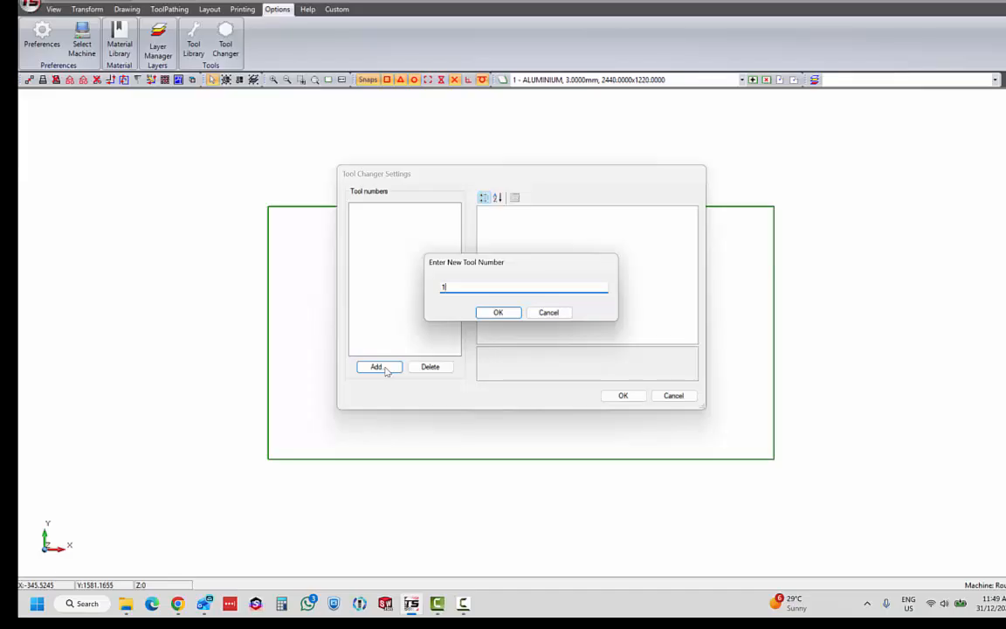
pyautogui.press('Return')
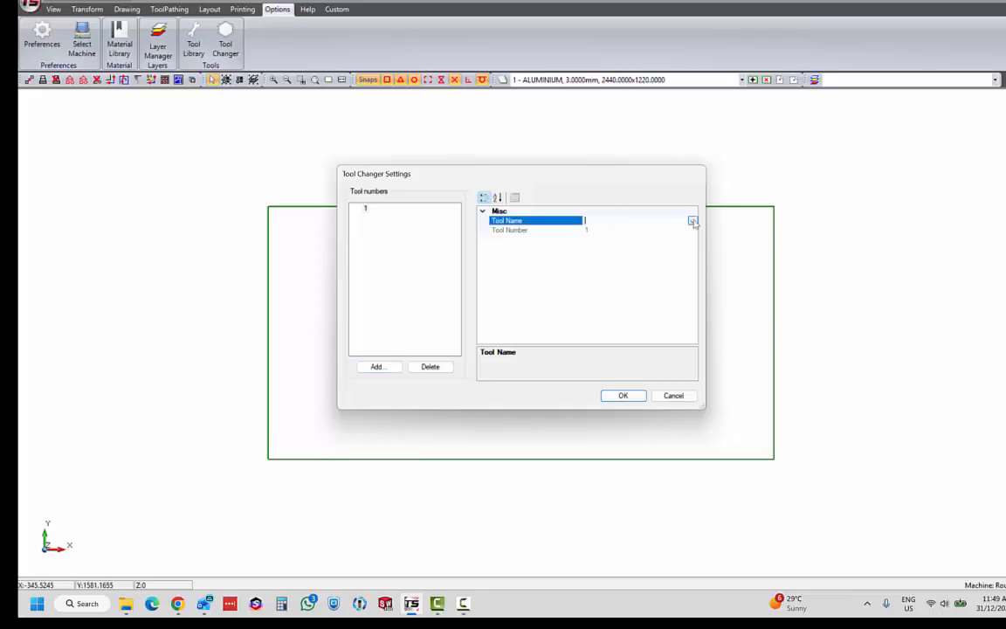
pyautogui.click(692, 220)
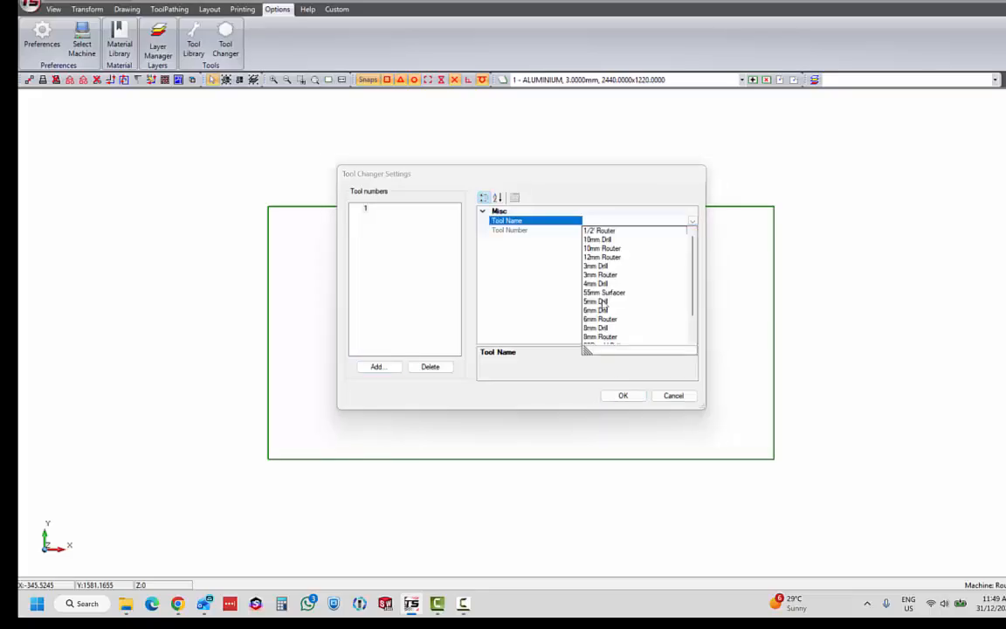
pyautogui.click(596, 265)
# Add tool number 2 to the tool changer and assign the 4mm Drill to it
pyautogui.click(377, 366)
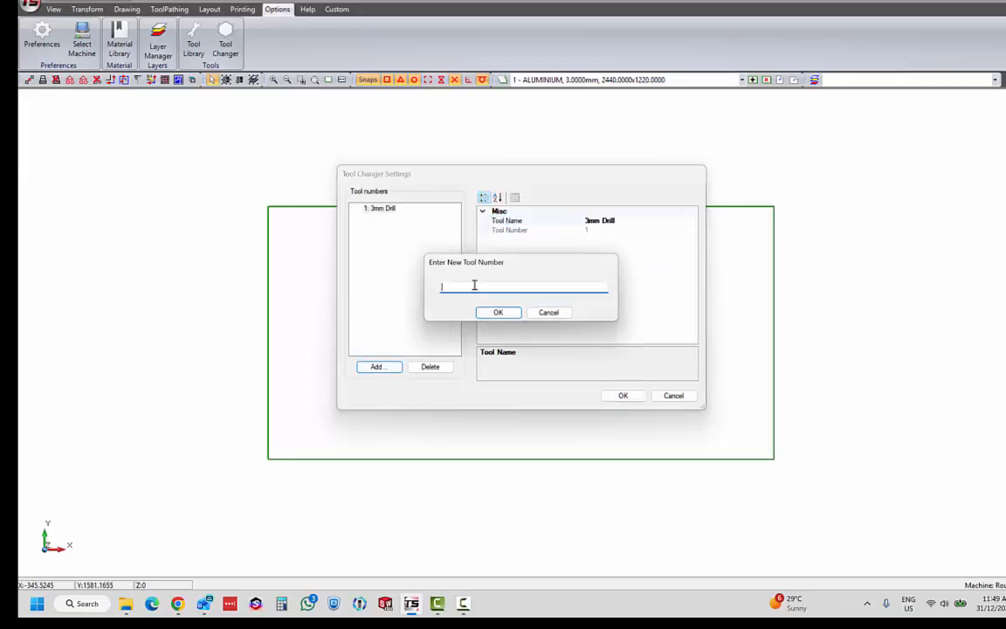
pyautogui.write('2')
pyautogui.click(498, 311)
pyautogui.click(676, 220)
pyautogui.click(691, 221)
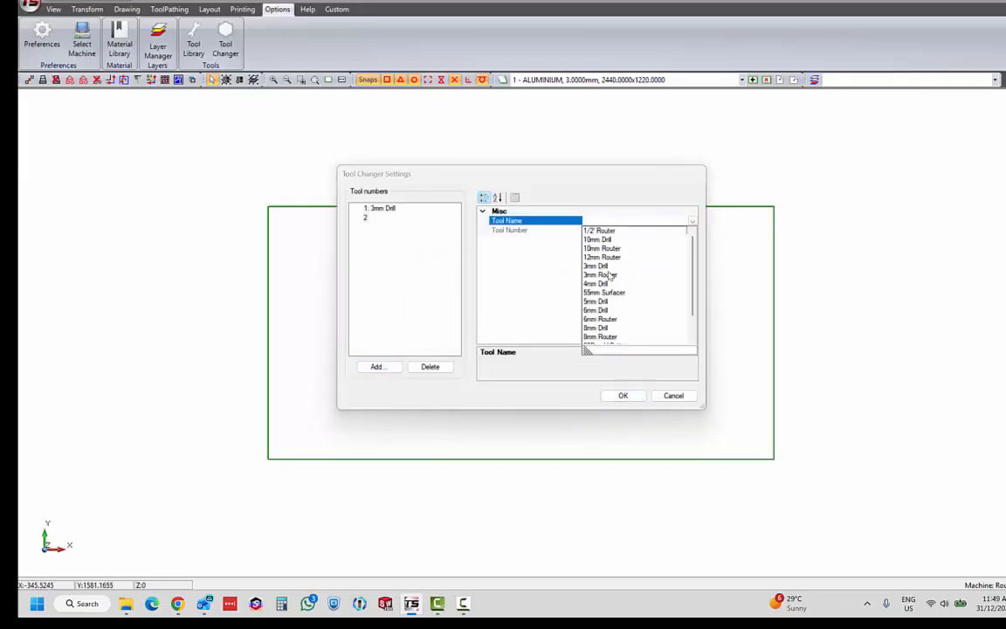
pyautogui.click(597, 283)
# Add tool number 3 to the tool changer and assign the 5mm Drill to it
pyautogui.click(377, 366)
pyautogui.write('3')
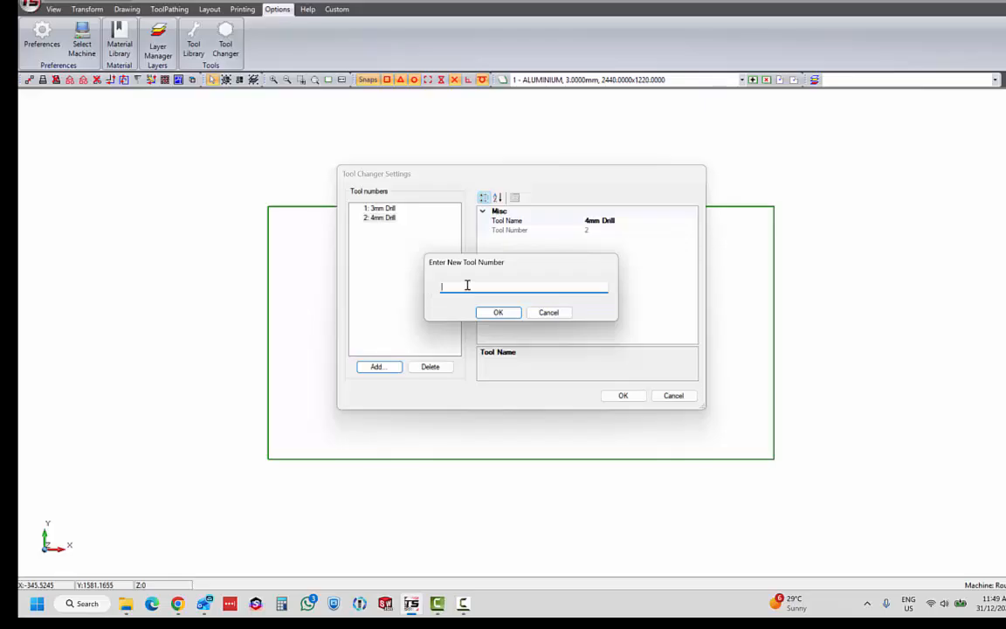
pyautogui.click(508, 309)
pyautogui.click(637, 220)
pyautogui.click(691, 221)
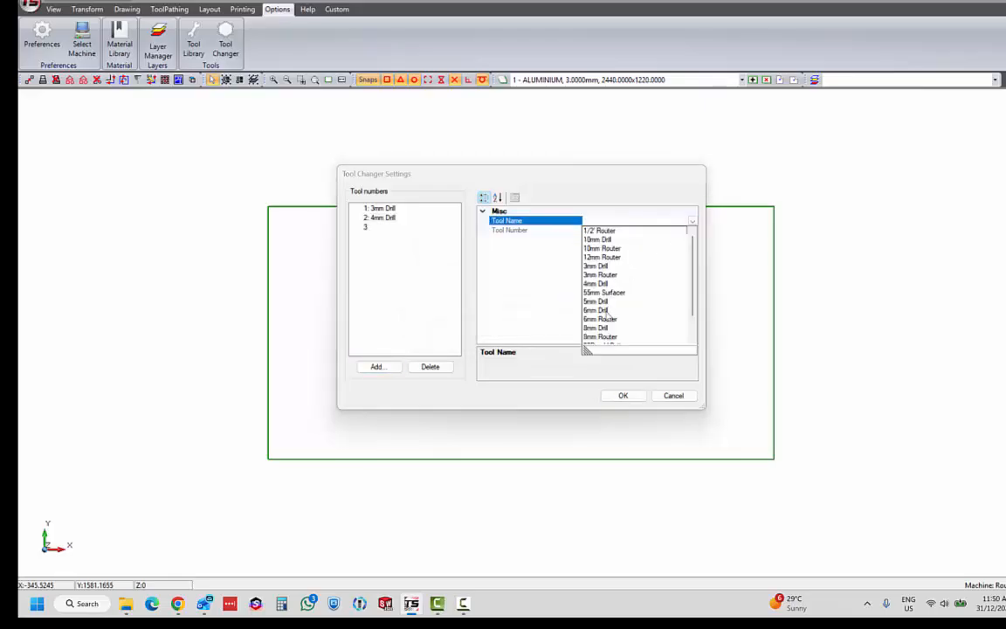
pyautogui.click(596, 301)
# Add tool number 4 to the tool changer and assign the 6mm Drill to it
pyautogui.click(377, 365)
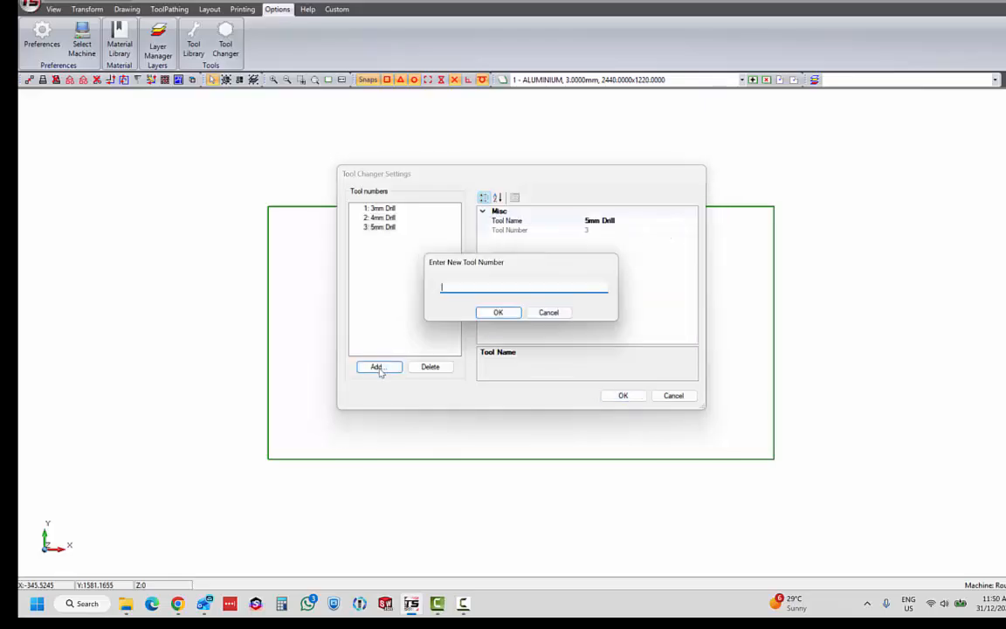
pyautogui.write('4')
pyautogui.click(498, 311)
pyautogui.click(688, 221)
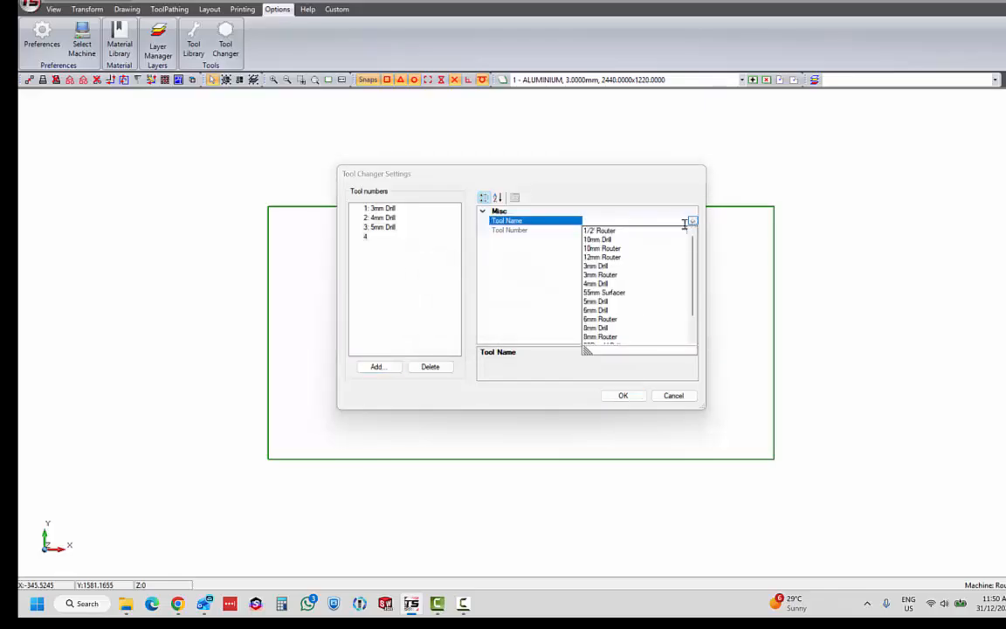
pyautogui.click(595, 310)
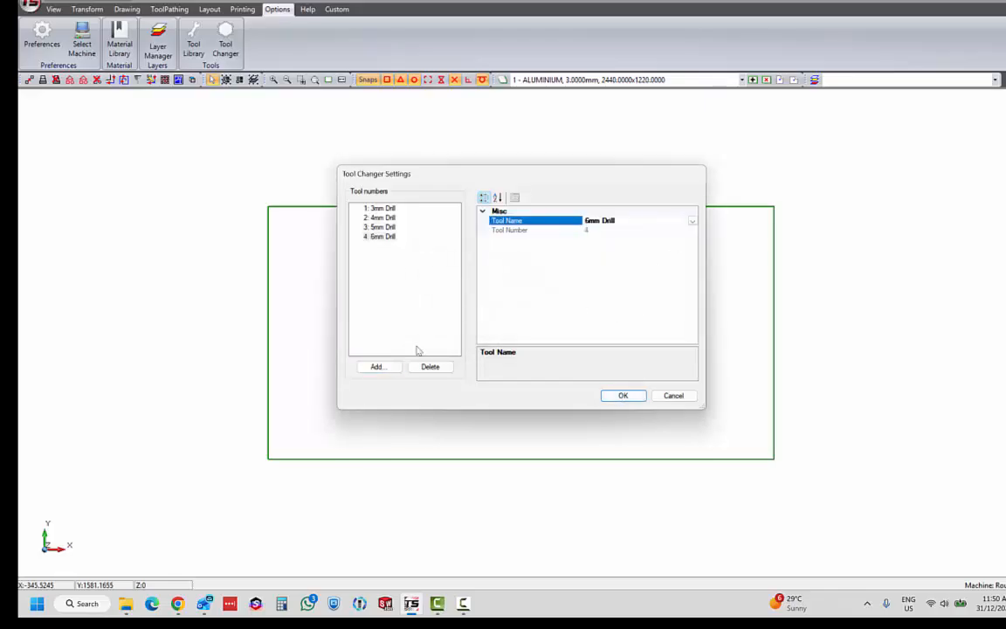
# Add tool number 5 to the tool changer and assign the 3mm Router to it
pyautogui.click(375, 365)
pyautogui.write('5')
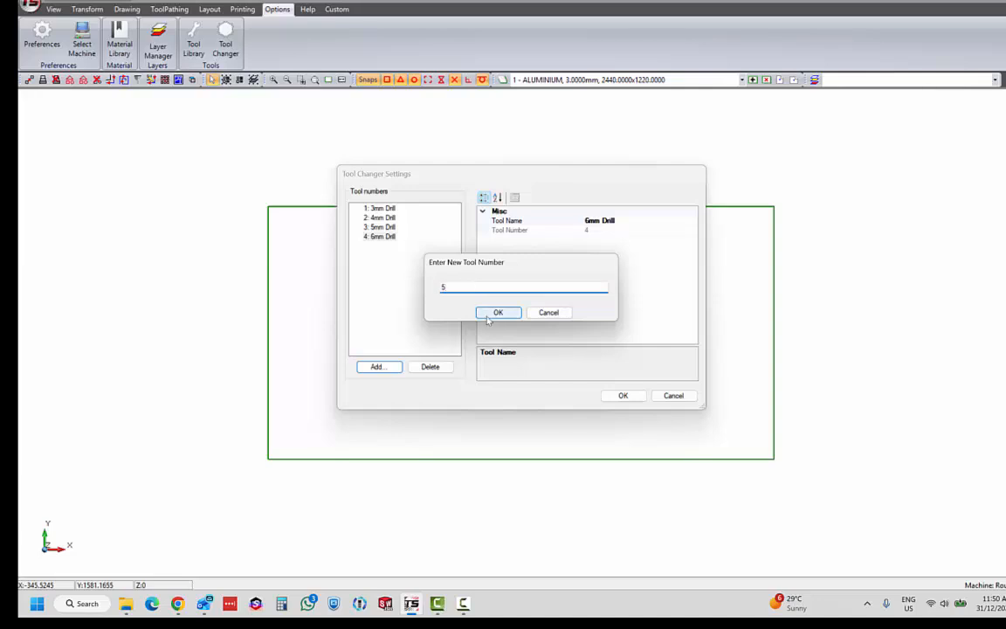
pyautogui.click(497, 312)
pyautogui.click(637, 221)
pyautogui.click(693, 222)
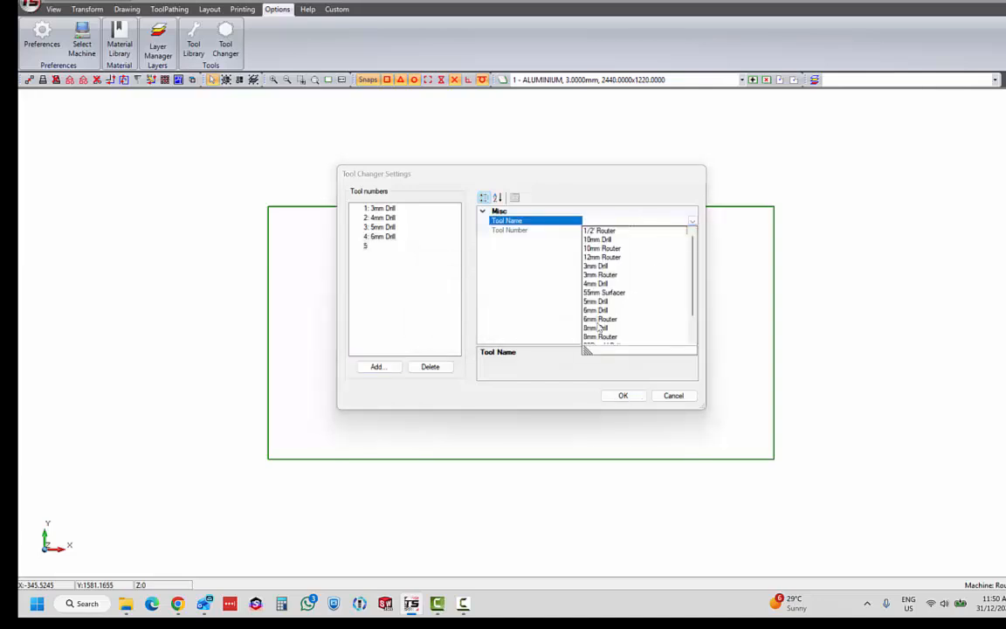
pyautogui.scroll(-1, 636, 316)
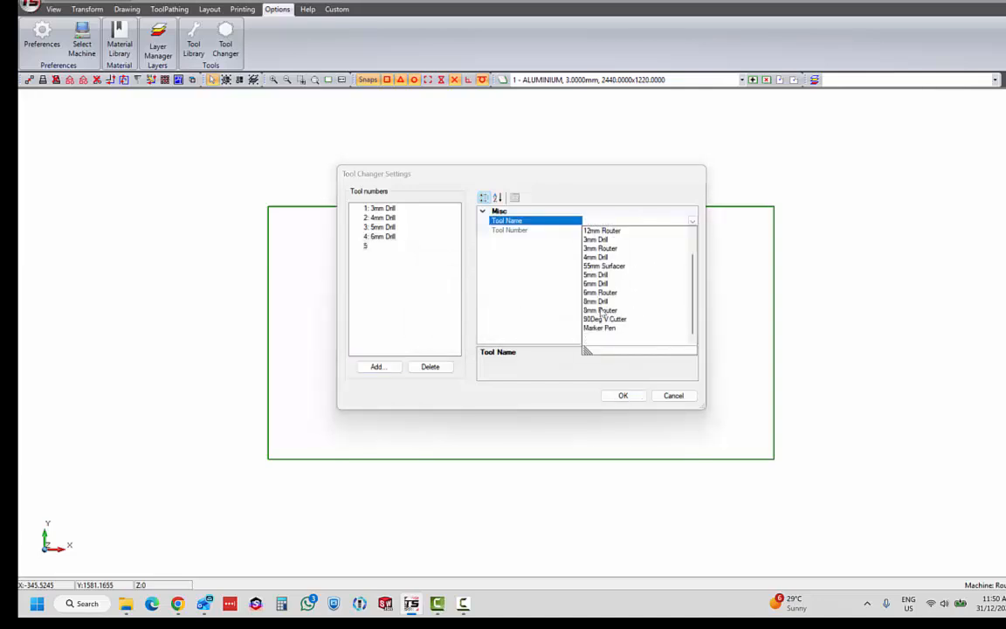
pyautogui.scroll(1, 601, 312)
pyautogui.click(602, 274)
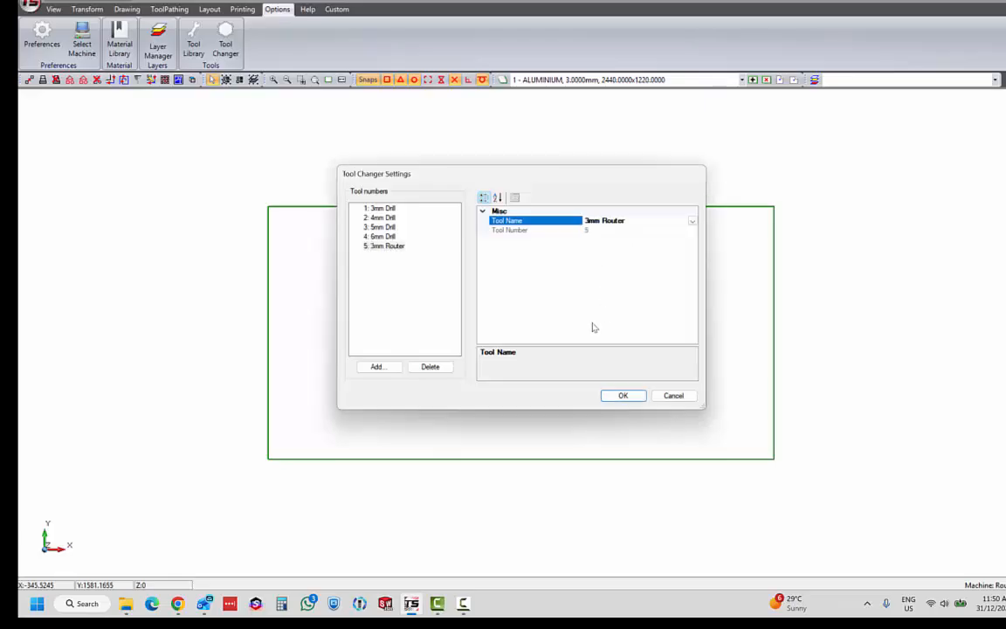
# Add tool number 6 to the tool changer and assign the 6mm Router to it
pyautogui.click(377, 367)
pyautogui.click(462, 310)
pyautogui.click(629, 220)
pyautogui.click(692, 221)
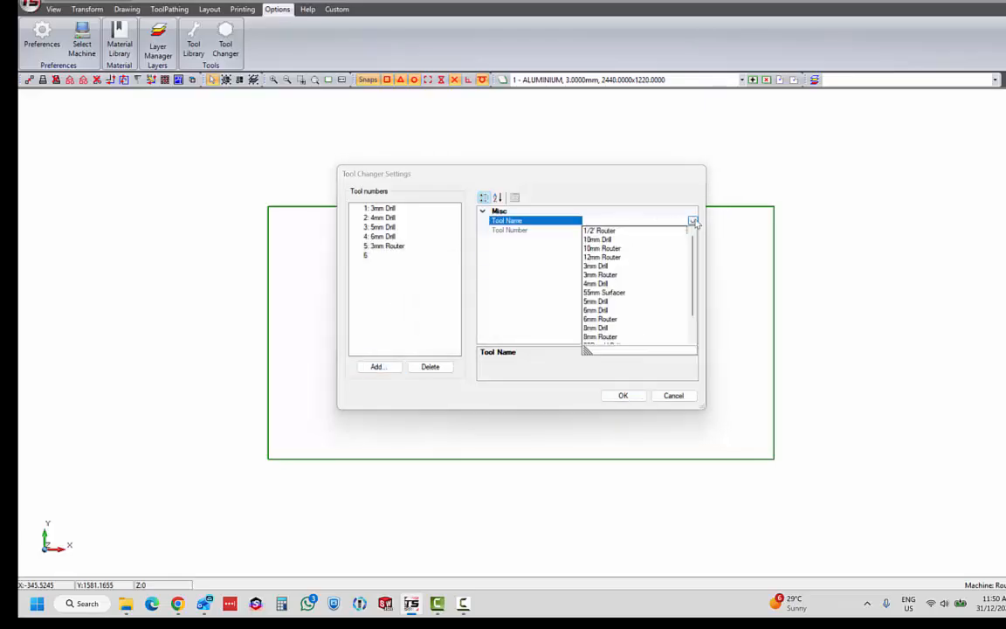
pyautogui.click(600, 319)
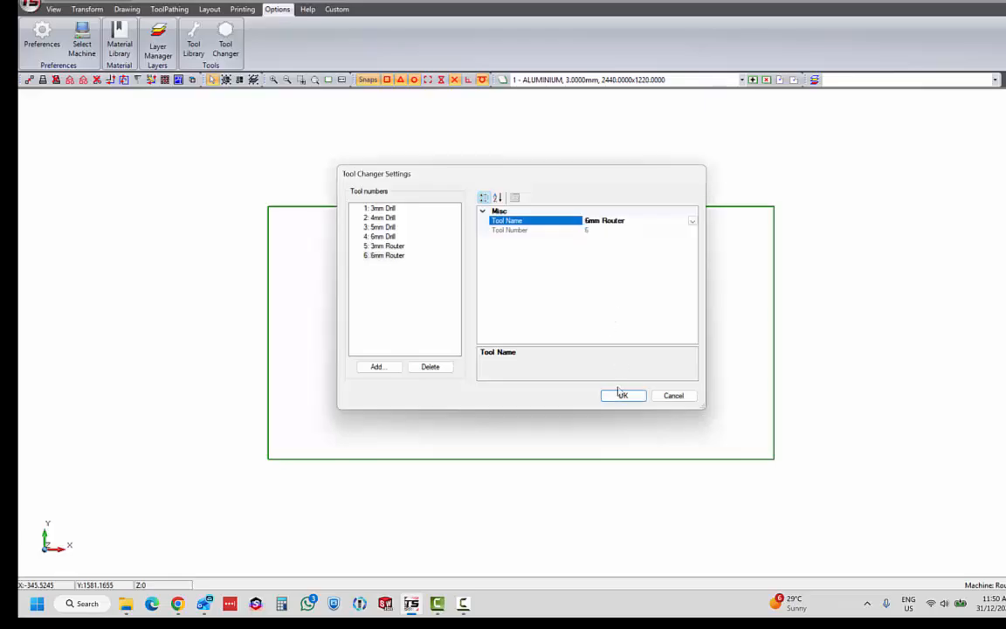
# Add tool number 7 to the tool changer and assign the 8mm Router to it
pyautogui.click(377, 366)
pyautogui.write('7')
pyautogui.click(498, 311)
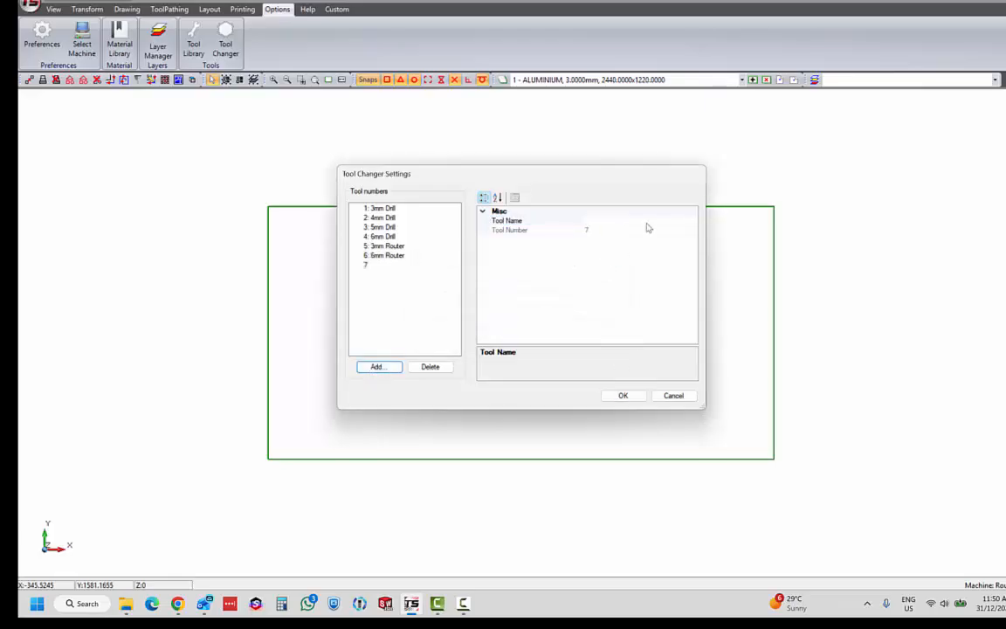
pyautogui.click(642, 220)
pyautogui.click(692, 221)
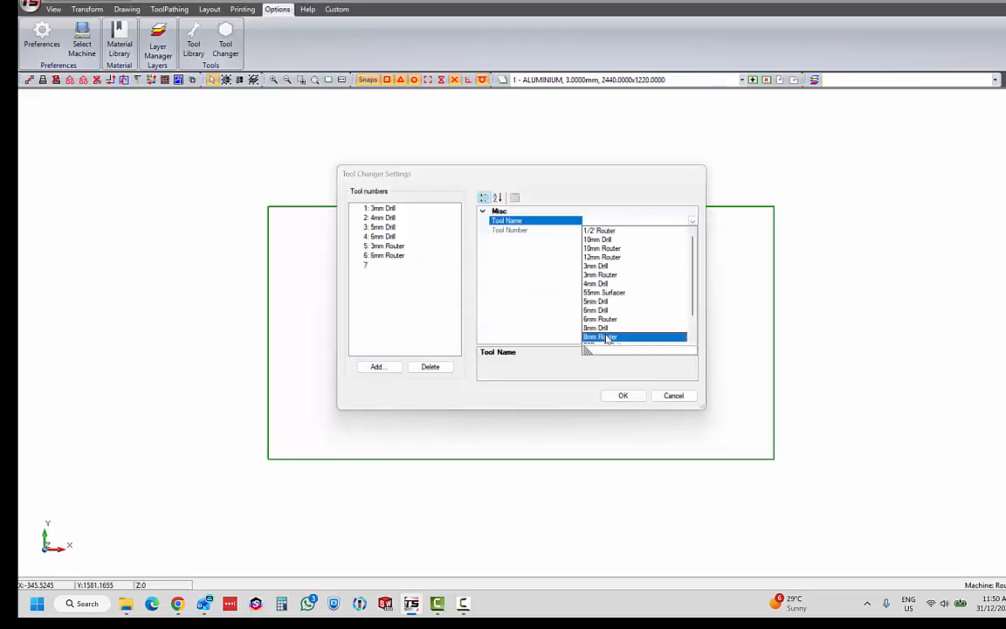
pyautogui.click(603, 336)
# Add tool number 8 to the tool changer and assign the 1/2' Router to it
pyautogui.click(377, 367)
pyautogui.write('8')
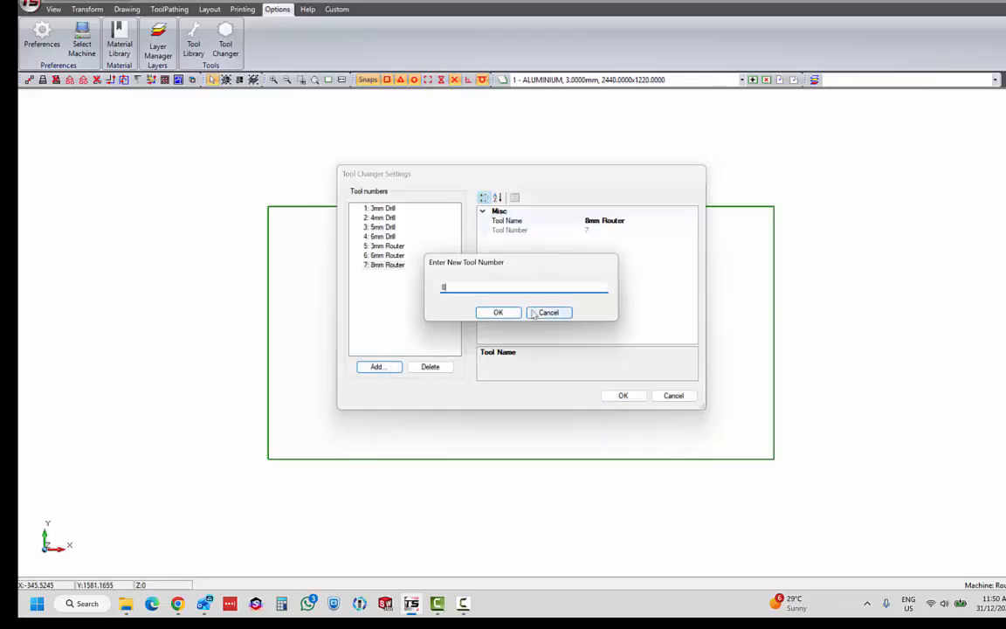
pyautogui.click(498, 311)
pyautogui.click(626, 219)
pyautogui.click(693, 221)
pyautogui.scroll(-1, 630, 318)
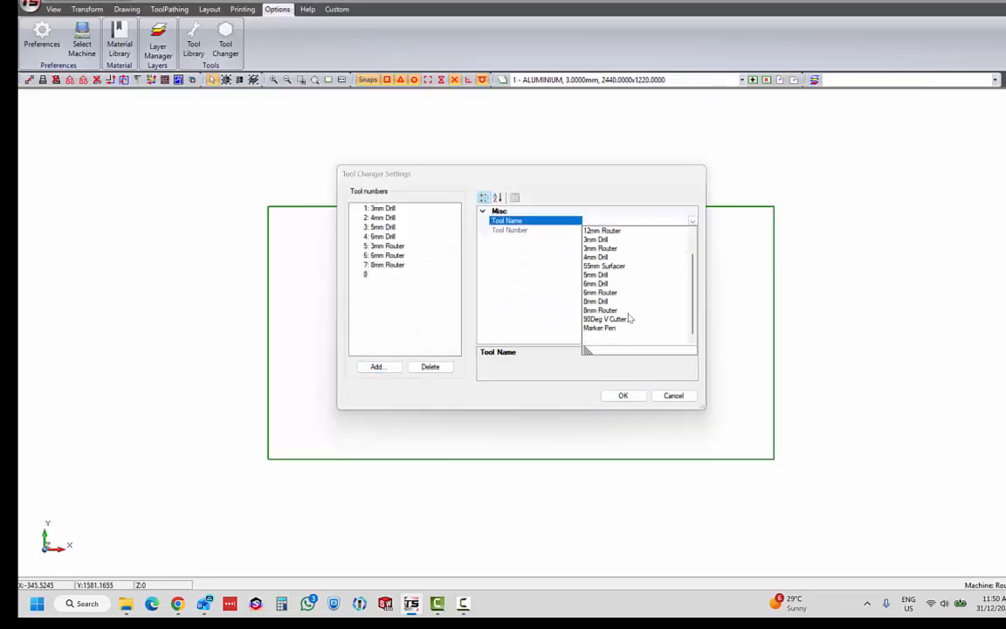
pyautogui.scroll(1, 632, 323)
pyautogui.click(597, 230)
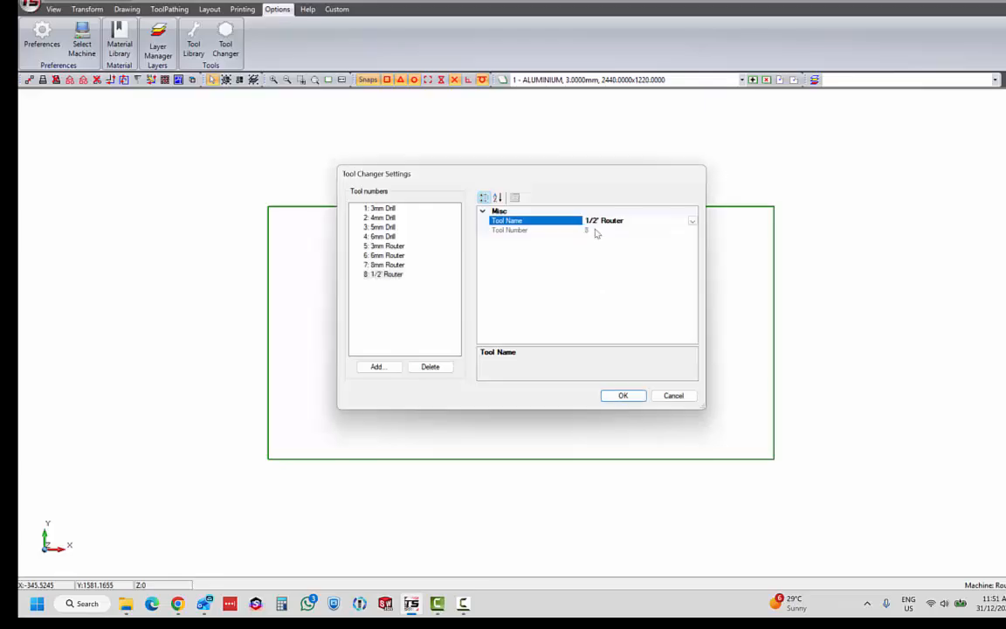
# Add tool number 9 to the tool changer and assign the 90Deg V Cutter to it
pyautogui.click(380, 366)
pyautogui.write('9')
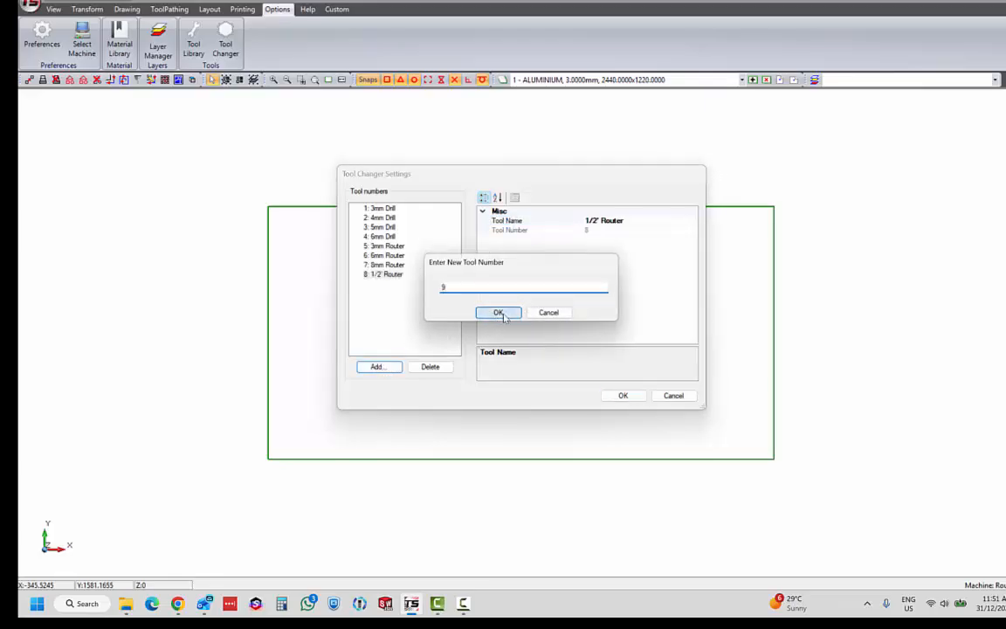
pyautogui.click(502, 312)
pyautogui.click(611, 222)
pyautogui.click(693, 221)
pyautogui.scroll(-1, 651, 275)
pyautogui.click(609, 315)
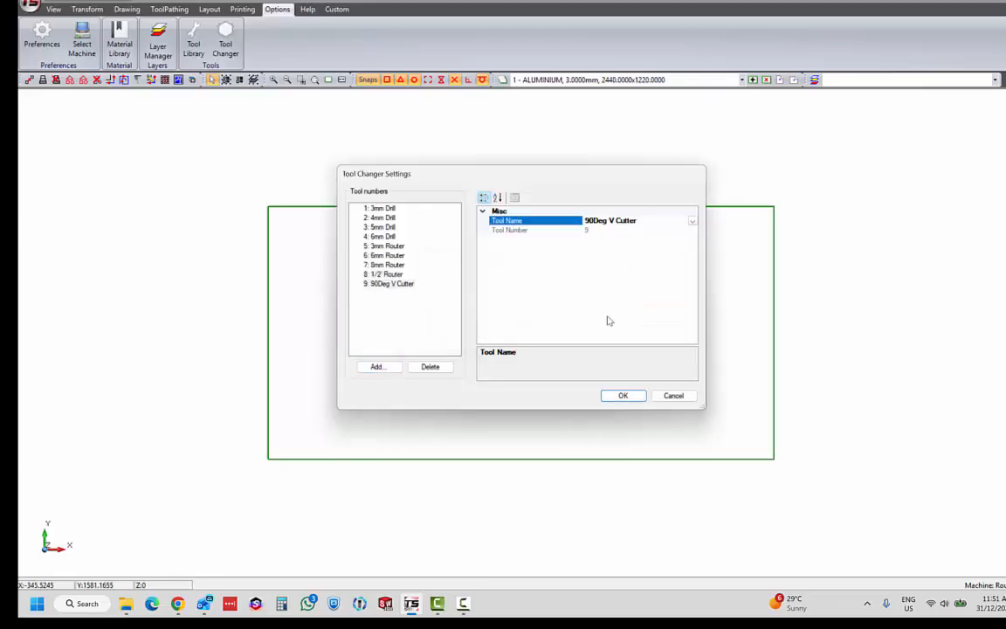
# Add tool number 10 to the tool changer and assign the Marker Pen to it
pyautogui.click(377, 366)
pyautogui.write('10')
pyautogui.press('Return')
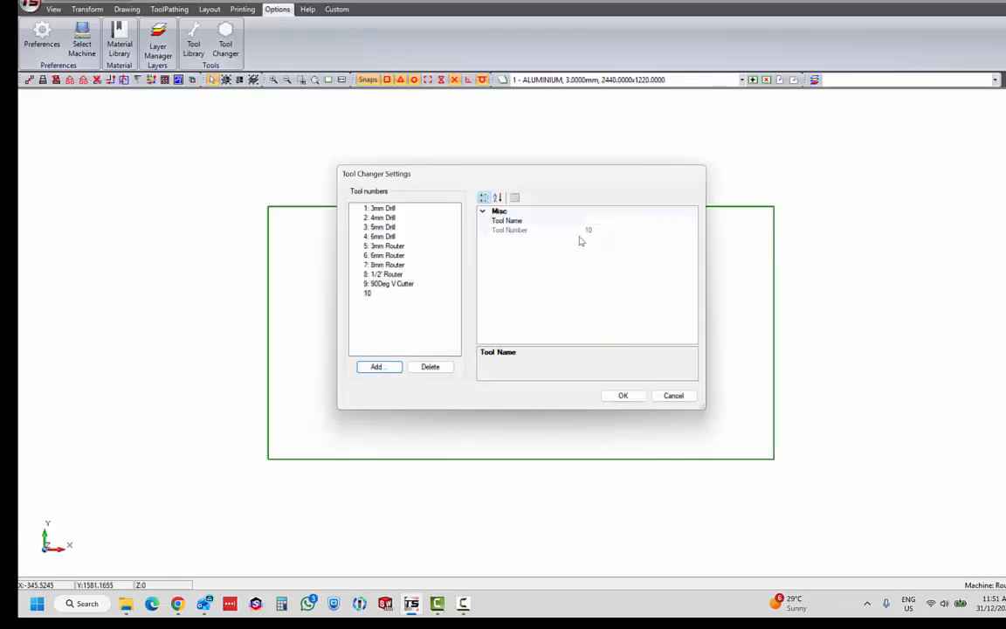
pyautogui.click(611, 221)
pyautogui.click(692, 221)
pyautogui.scroll(-2, 637, 271)
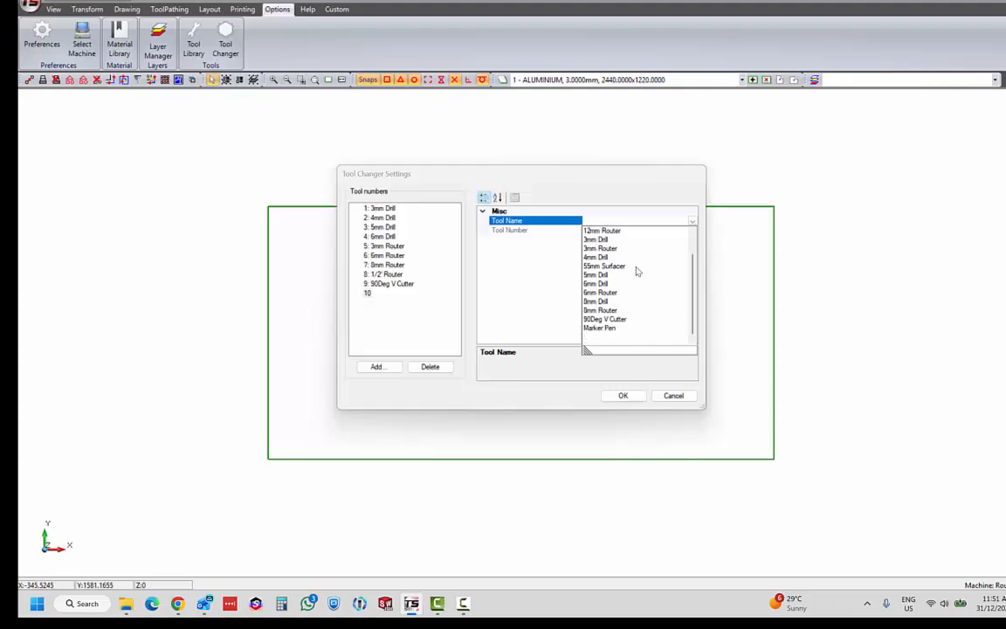
pyautogui.click(597, 328)
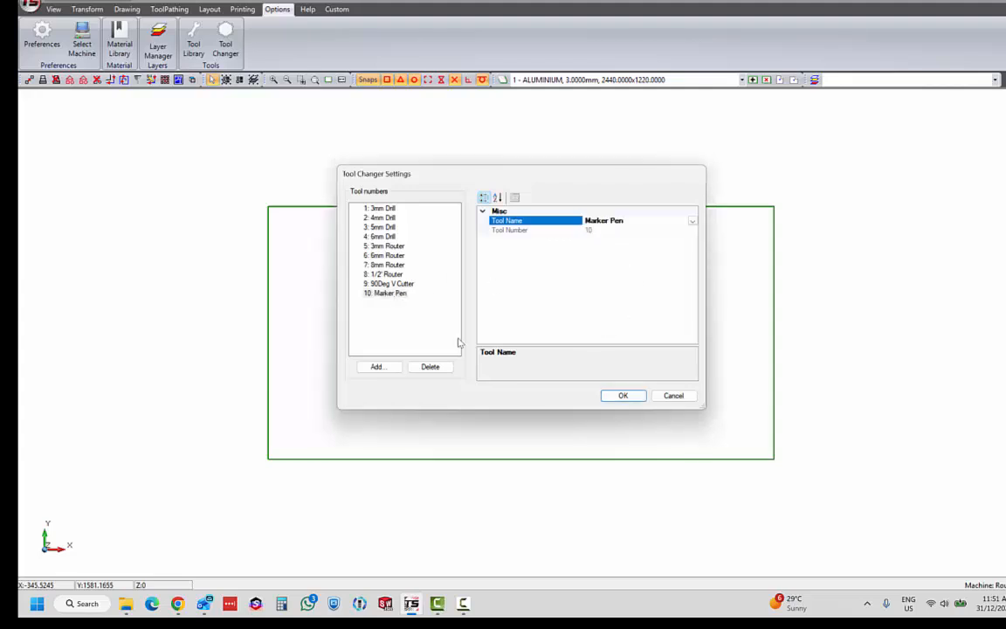
# Check the entries for tool numbers 9 and 7, and save the tool changer settings
pyautogui.click(384, 284)
pyautogui.click(387, 265)
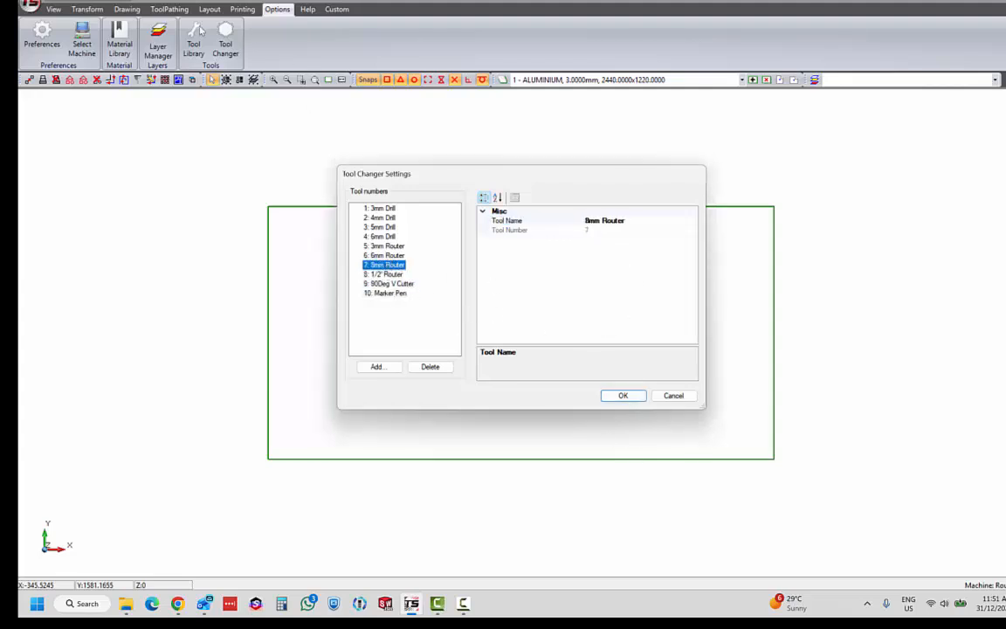
pyautogui.click(623, 396)
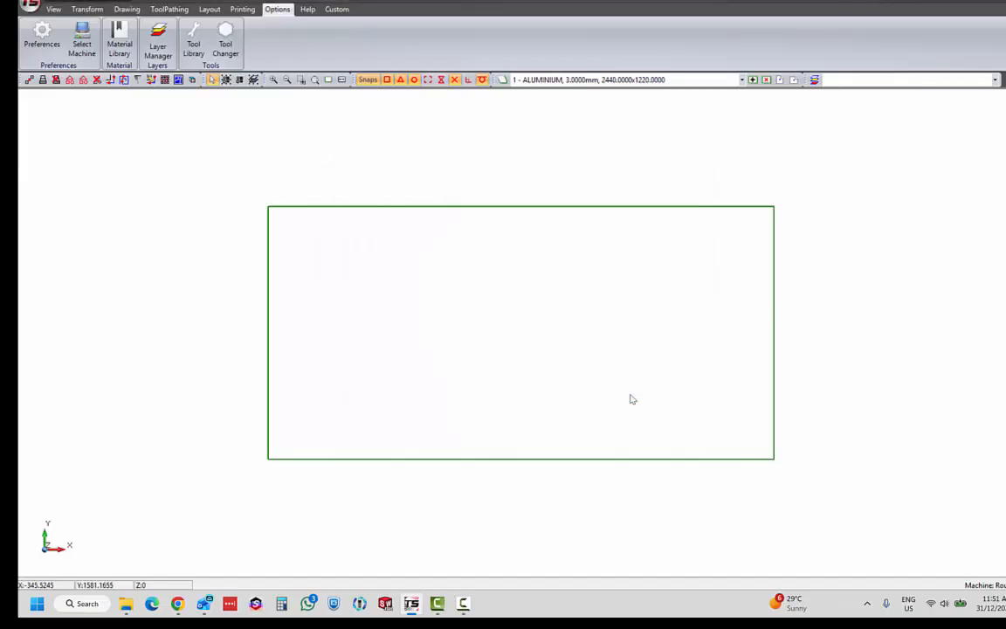